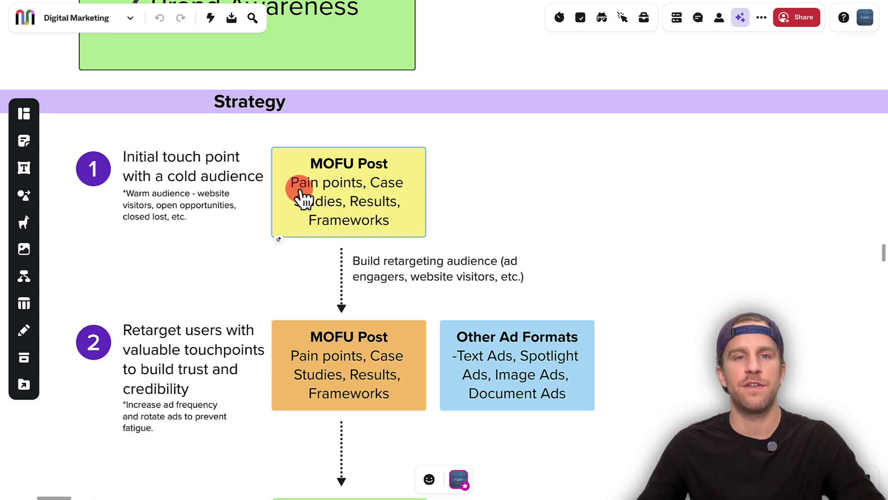
Step: Select the warm audience note under step 1, then the Other Ad Formats sticky
left_click(214, 210)
left_click(216, 238)
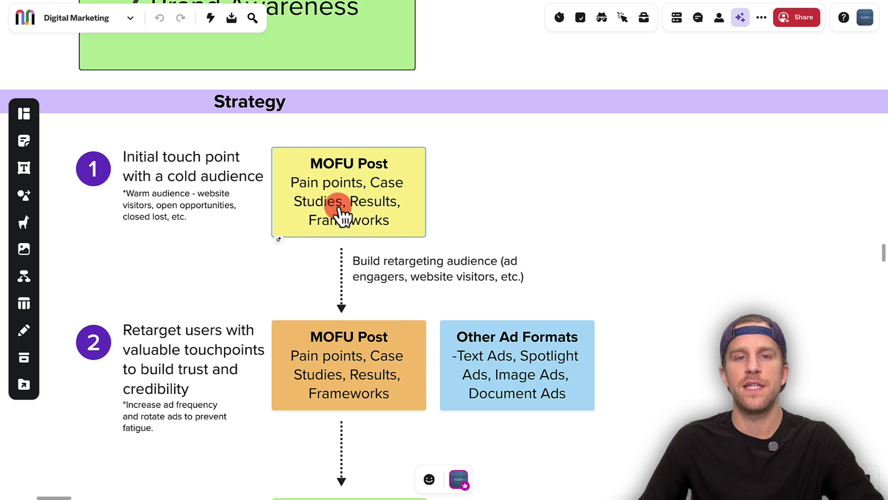
scroll(311, 254, "down", 1)
scroll(311, 254, "down", 3)
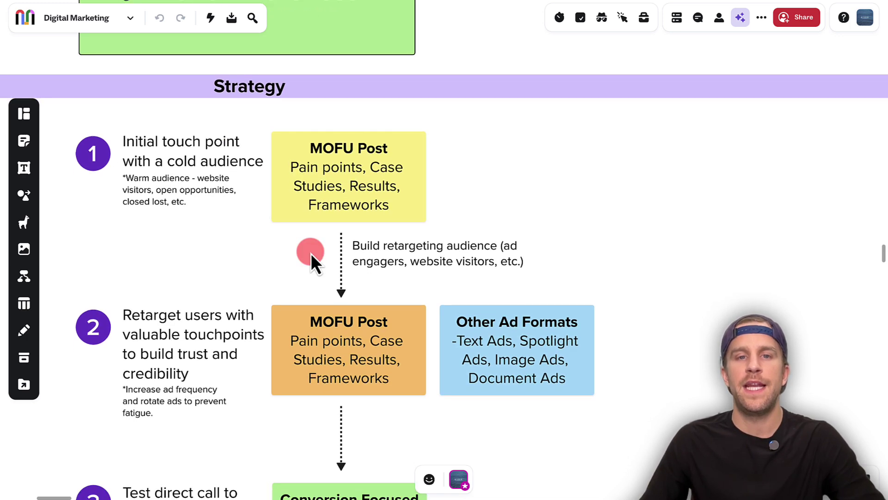
scroll(352, 171, "down", 2)
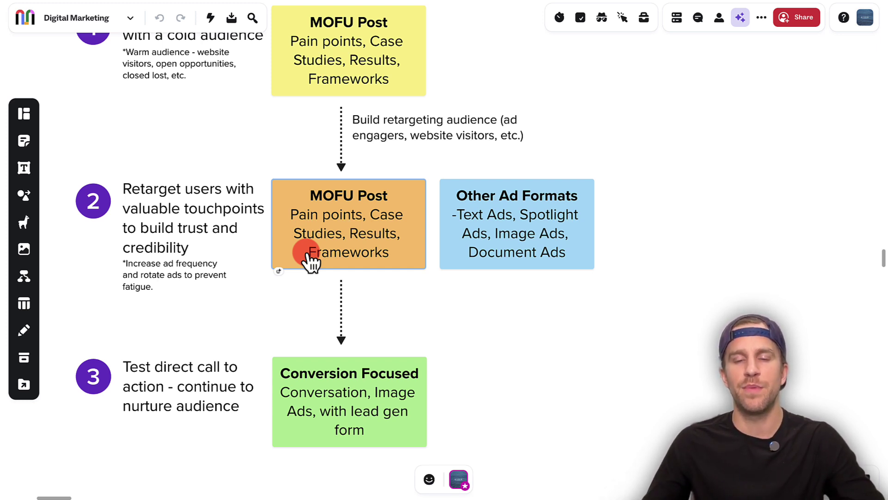
left_click(468, 236)
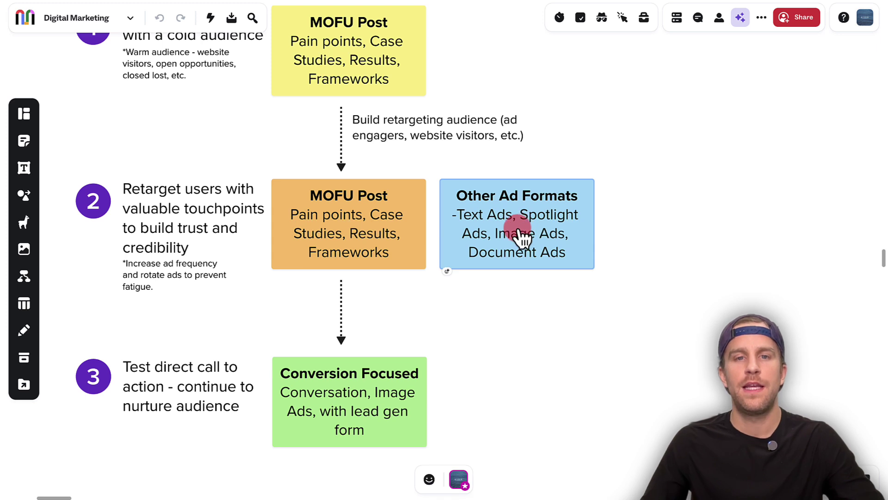
Step: Scroll the board past step 3's Conversion Focused note to the Founder-Led Content header
scroll(526, 269, "down", 1)
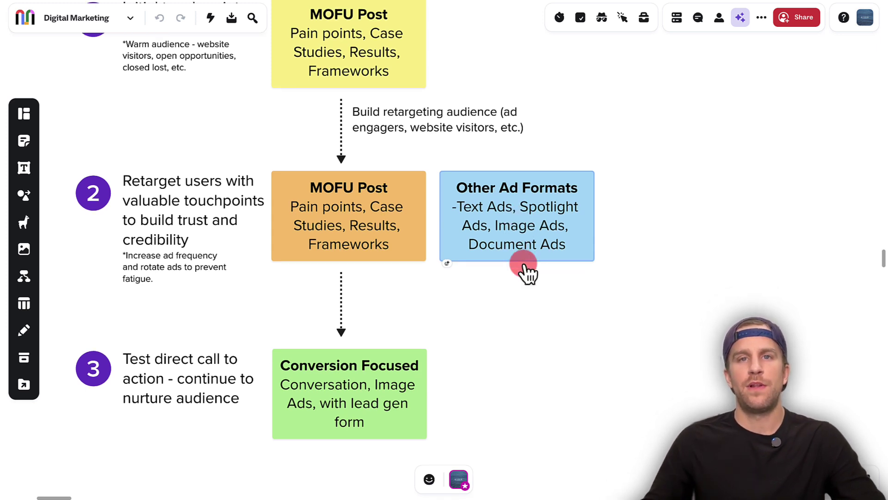
scroll(526, 270, "down", 5)
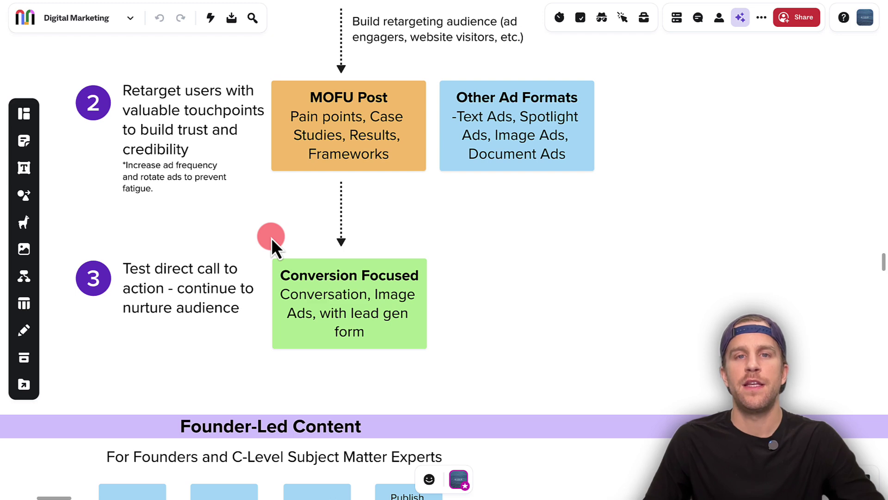
scroll(235, 249, "up", 3)
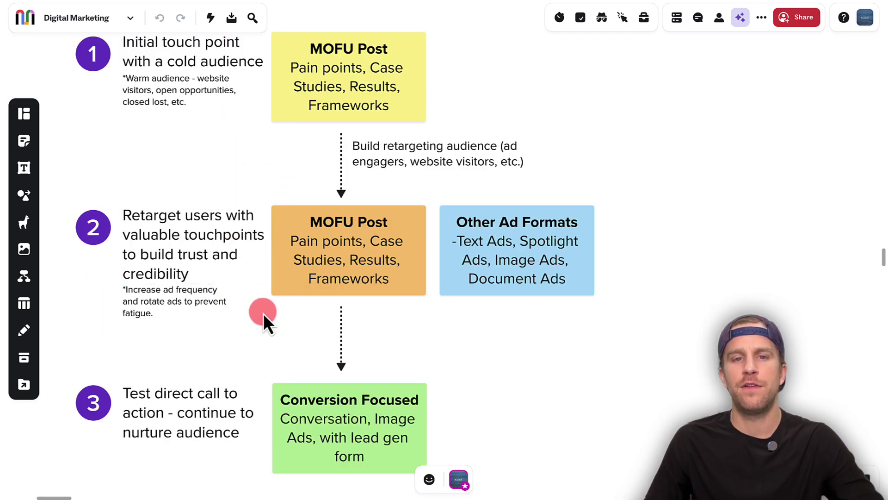
scroll(263, 312, "down", 2)
scroll(263, 312, "up", 1)
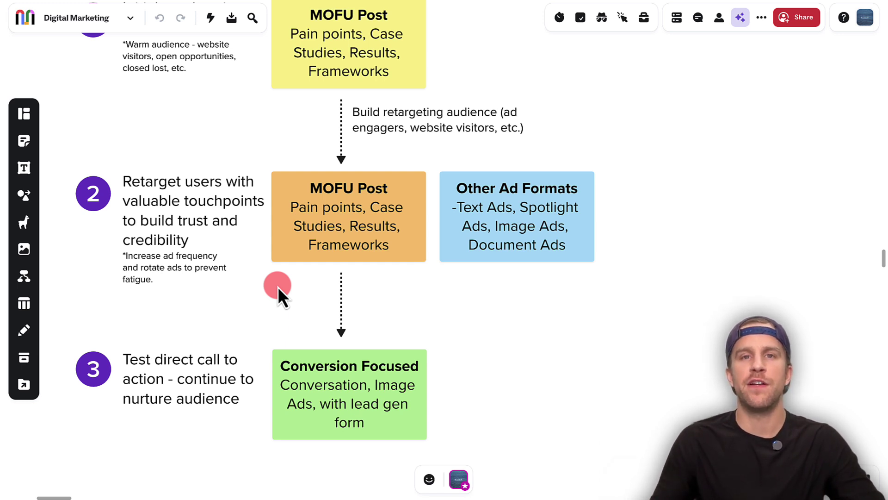
scroll(277, 272, "up", 2)
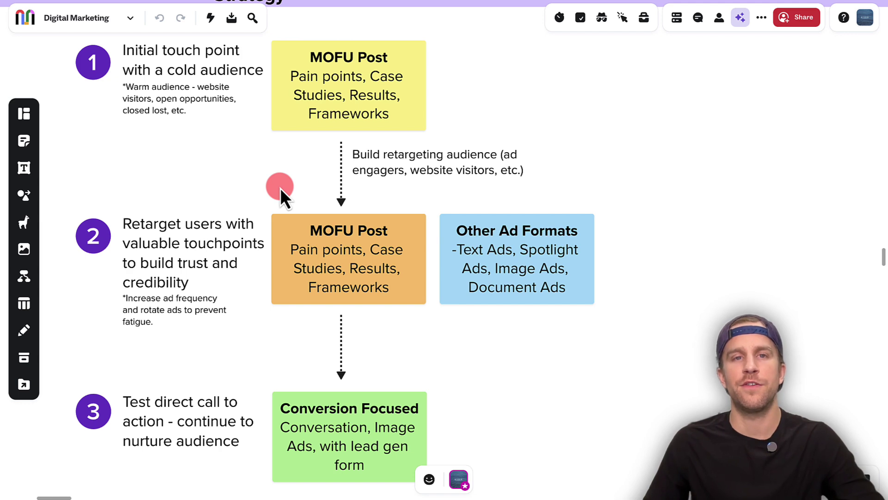
scroll(266, 190, "down", 6)
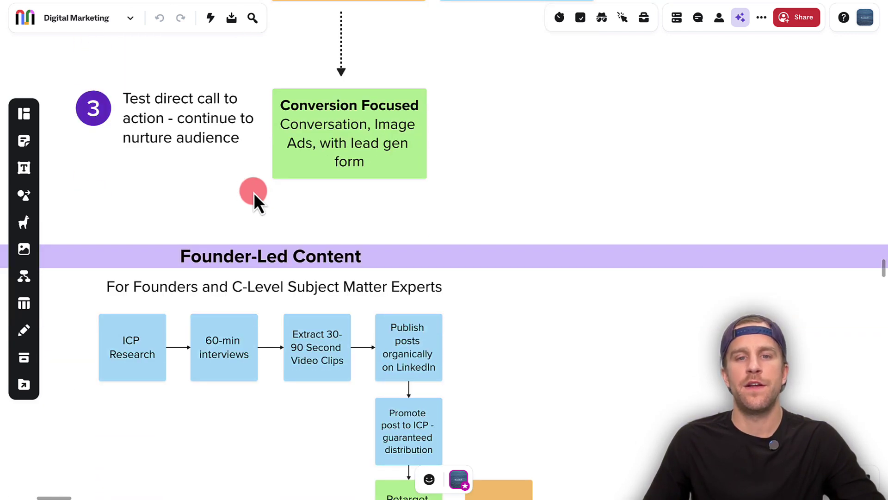
Step: Select and then deselect the 60-min interviews box in the Founder-Led Content flow
scroll(254, 192, "down", 3)
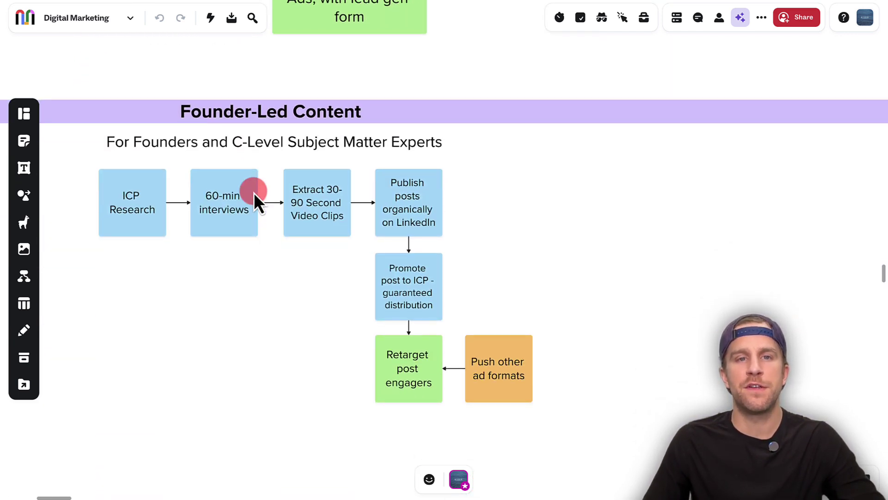
left_click(250, 193)
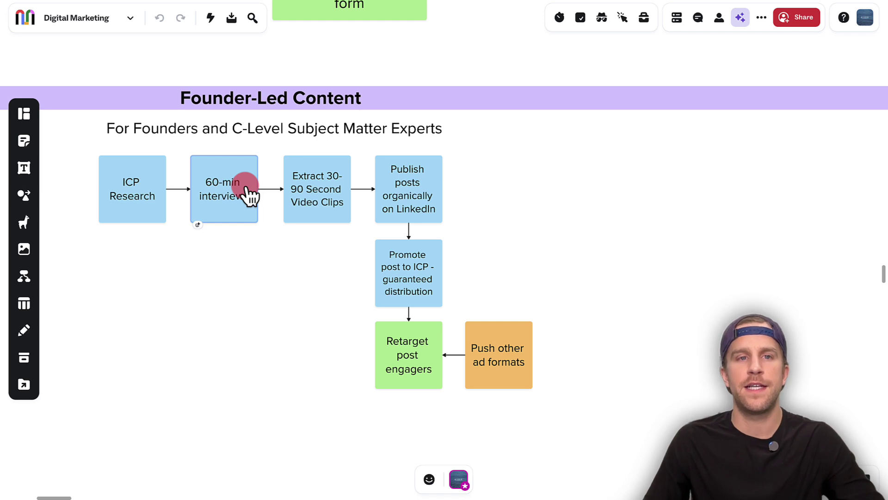
left_click(187, 225)
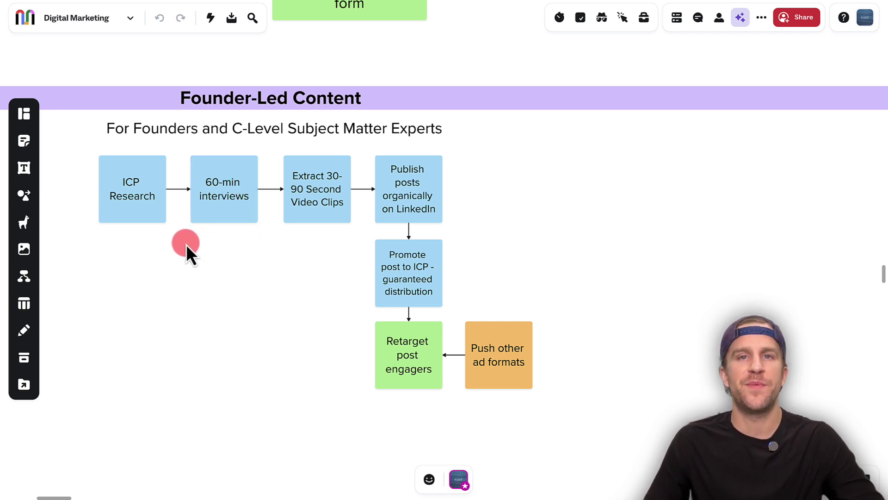
scroll(192, 271, "down", 1)
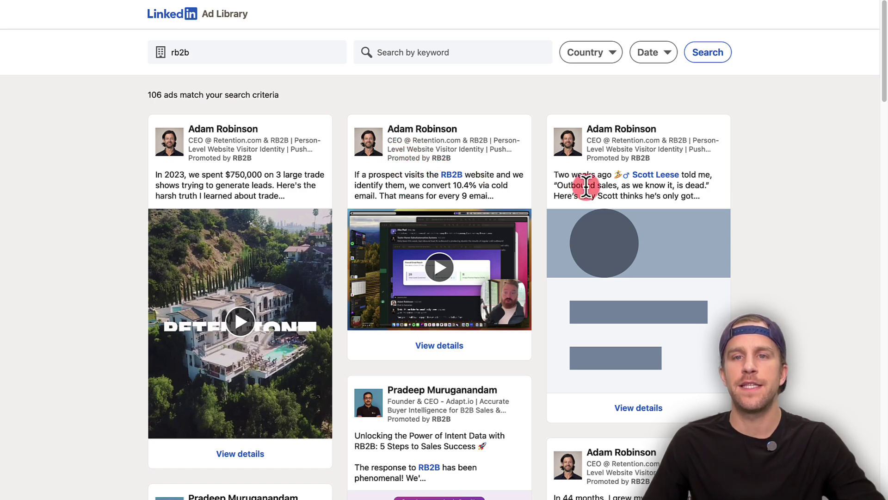
Step: View the RB2B video ad's details, then return to the rb2b search results
left_click(439, 185)
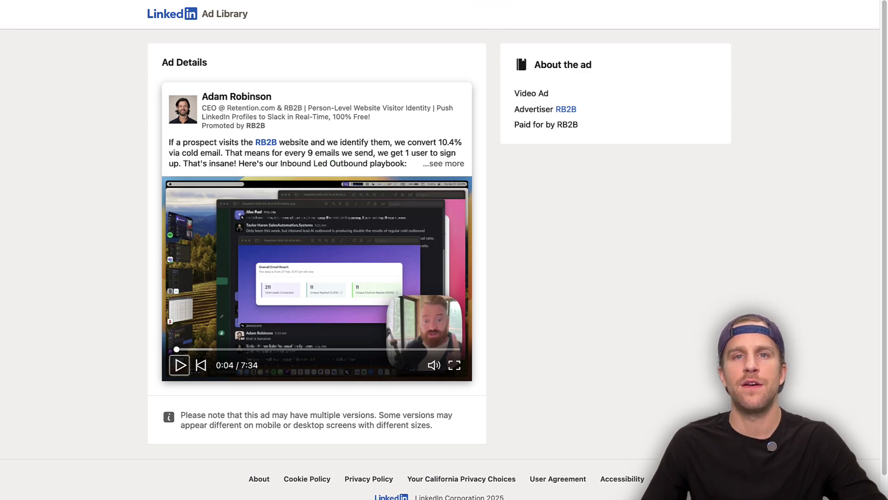
key("alt+Left")
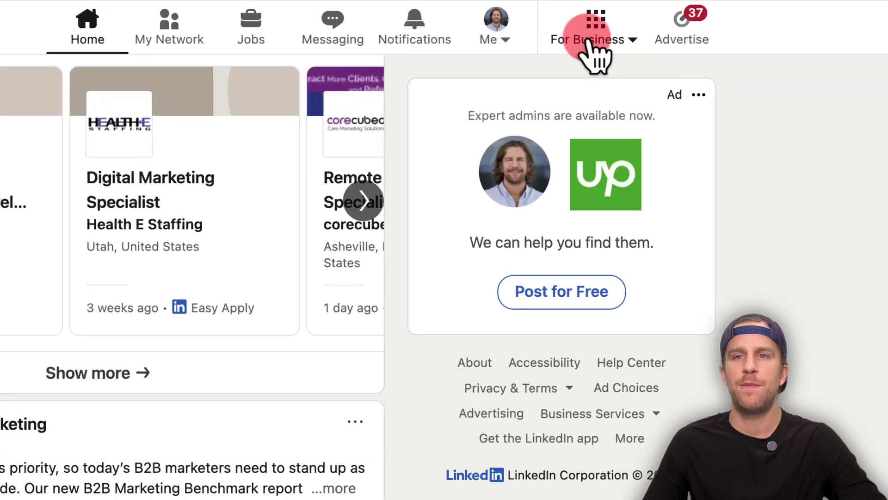
Step: Open Campaign Manager through the For Business menu in LinkedIn's top bar
left_click(703, 12)
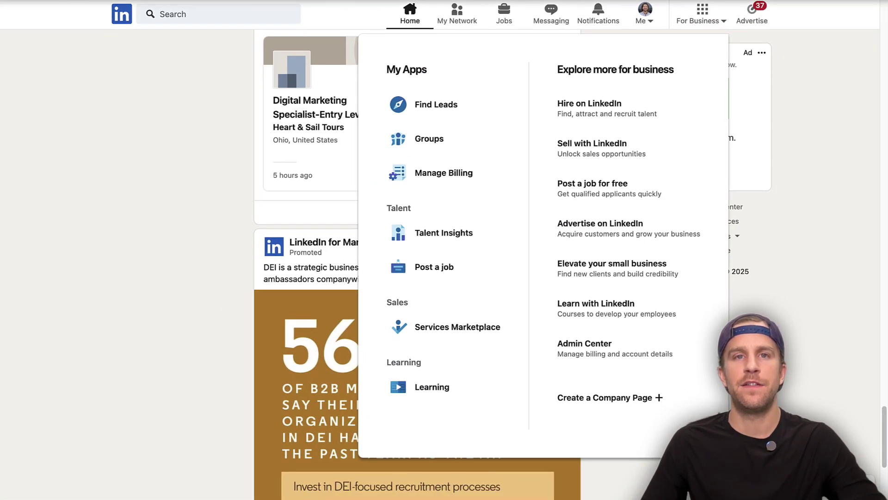
left_click(323, 1)
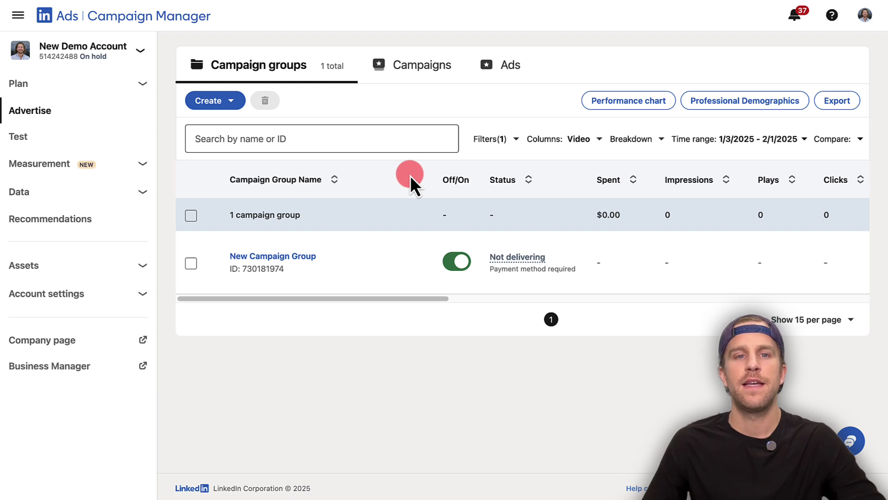
Step: Switch New Campaign Group off so it shows Paused, and expand Measurement and Account settings
left_click(456, 261)
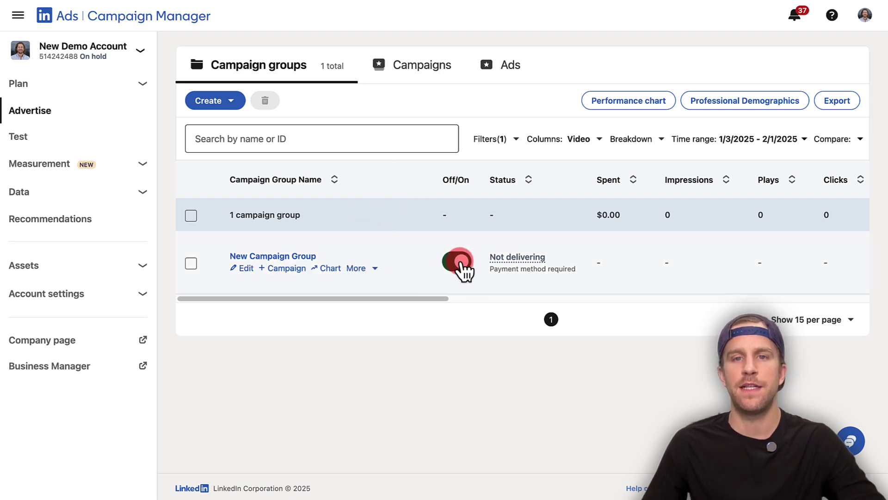
left_click(457, 263)
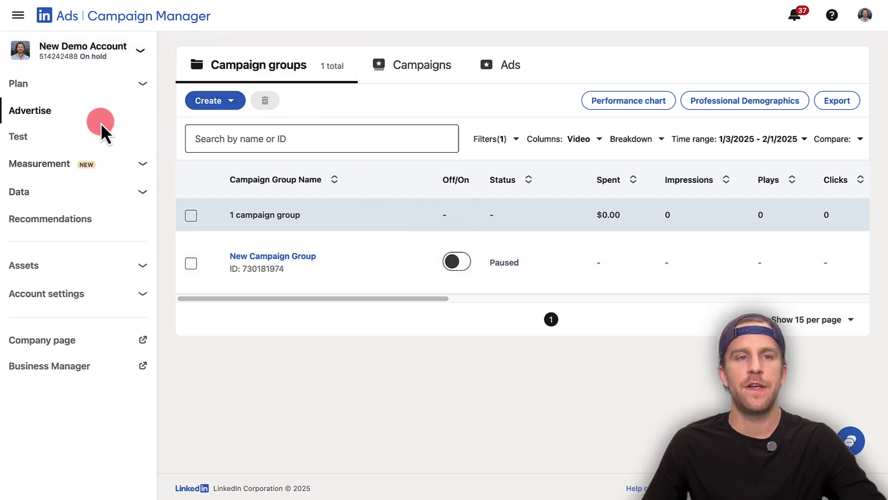
left_click(141, 174)
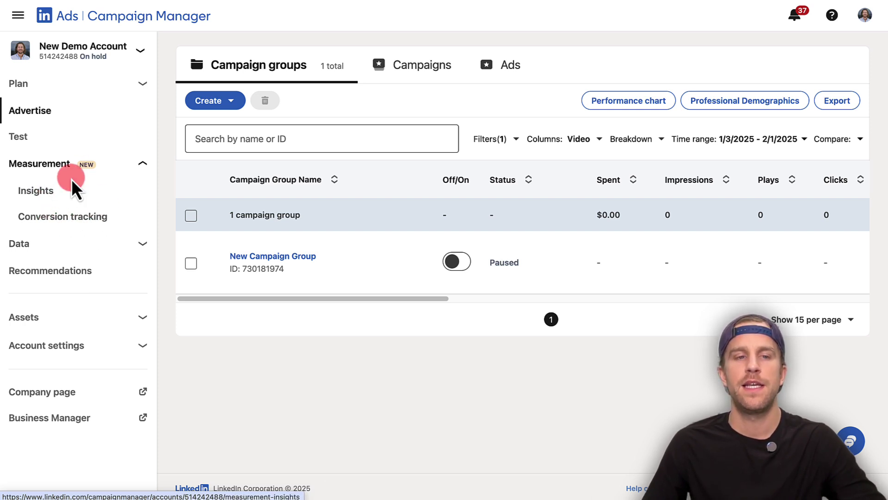
left_click(140, 353)
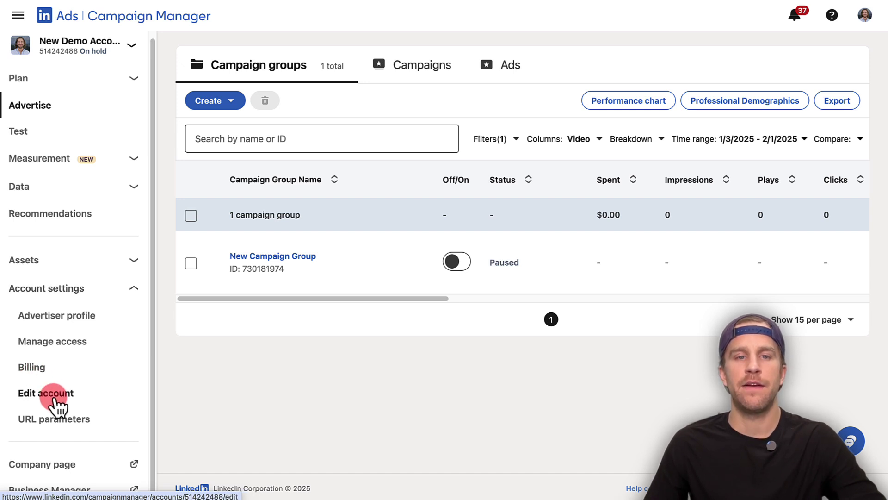
Step: Associate the Kindly - B2B Ads Agency page with the ad account and save the account
left_click(28, 395)
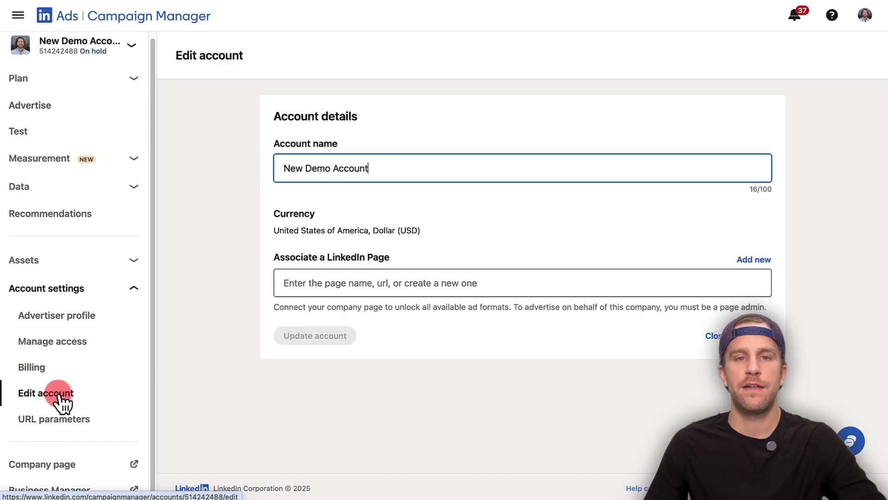
left_click(307, 284)
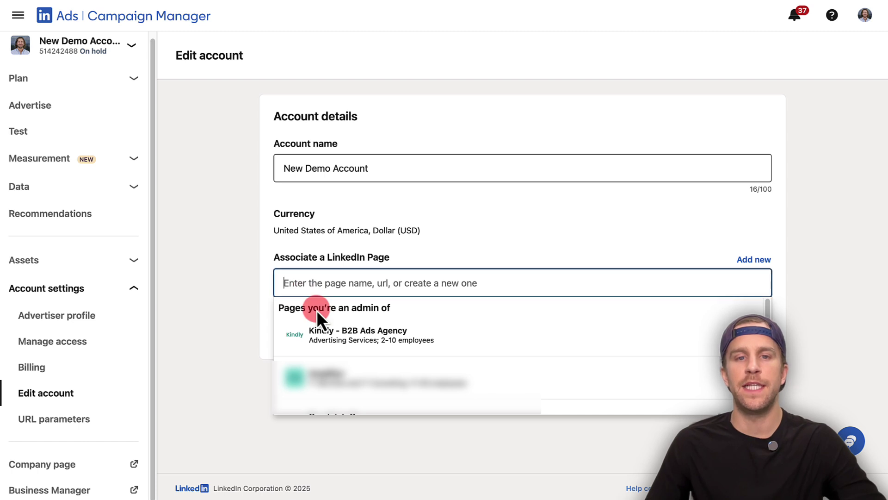
left_click(318, 334)
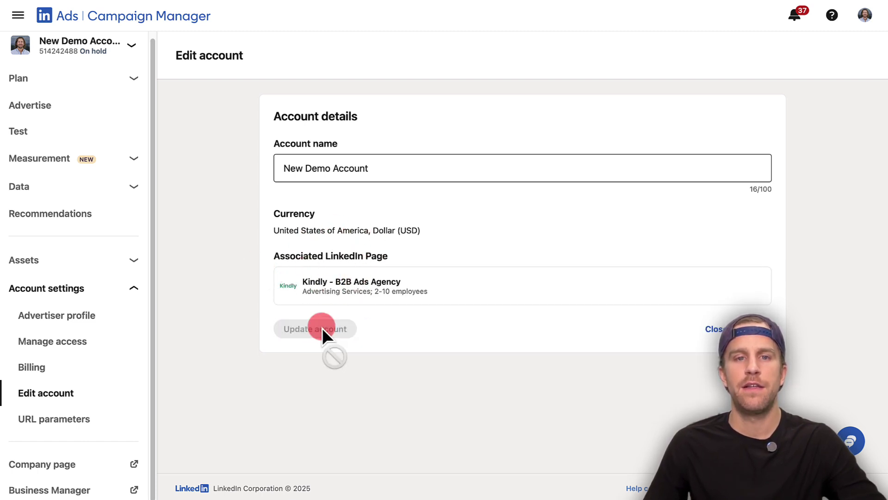
left_click(290, 338)
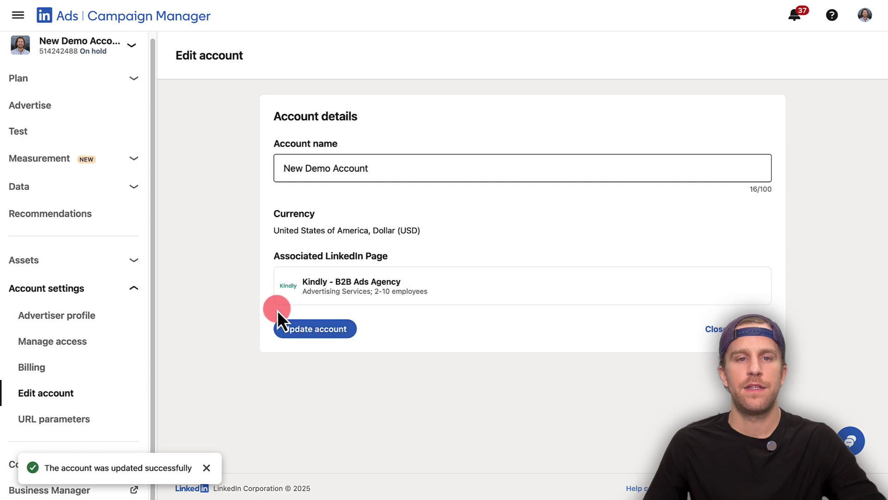
left_click(48, 366)
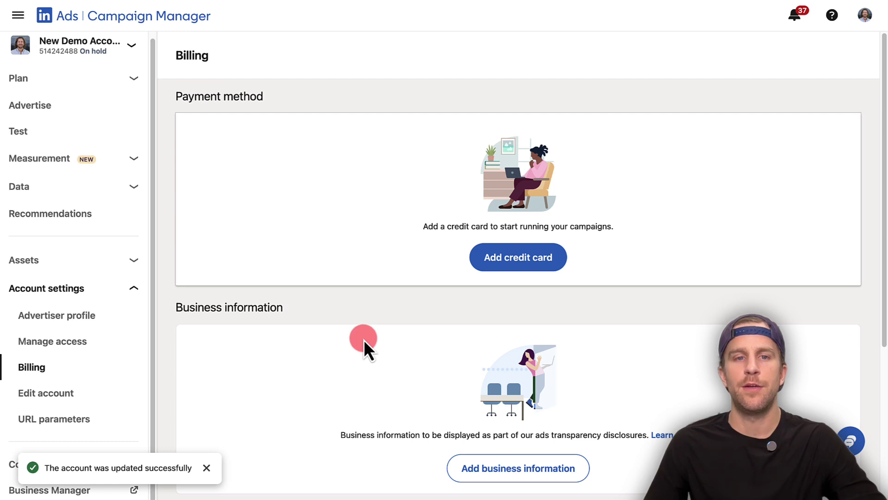
Step: Look over the Billing page, then return to the Advertise campaign groups list
scroll(364, 340, "down", 3)
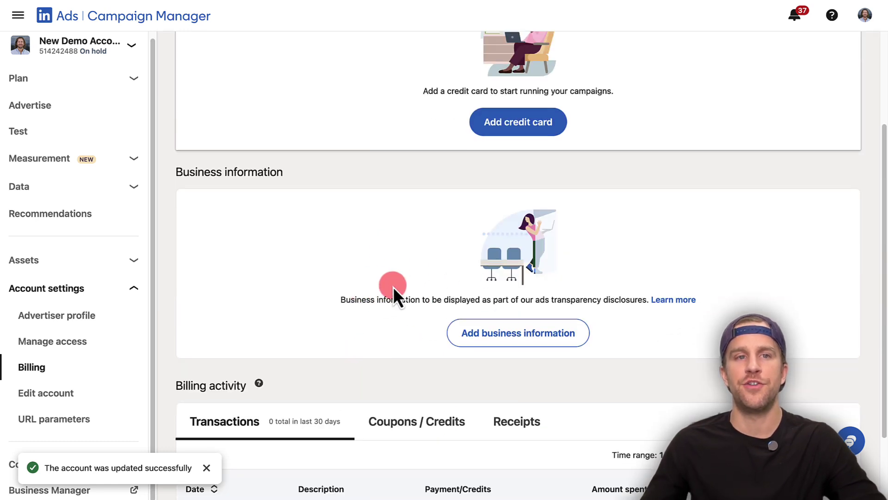
scroll(108, 271, "up", 1)
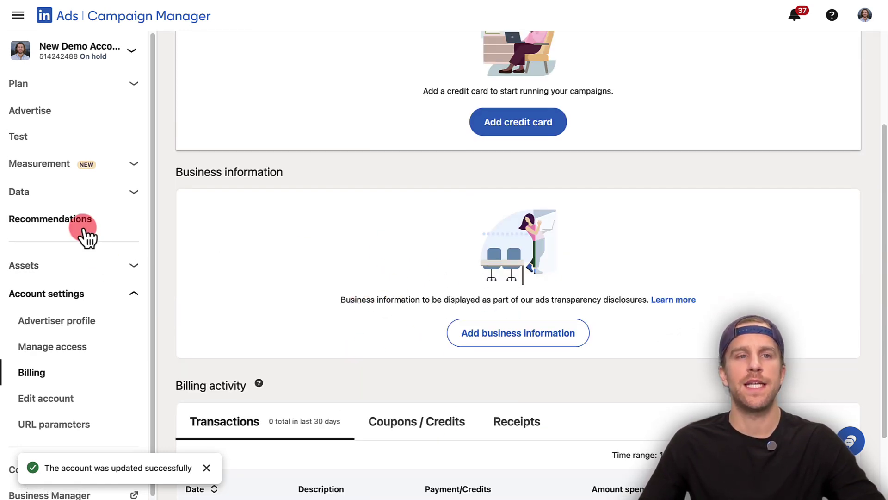
left_click(42, 116)
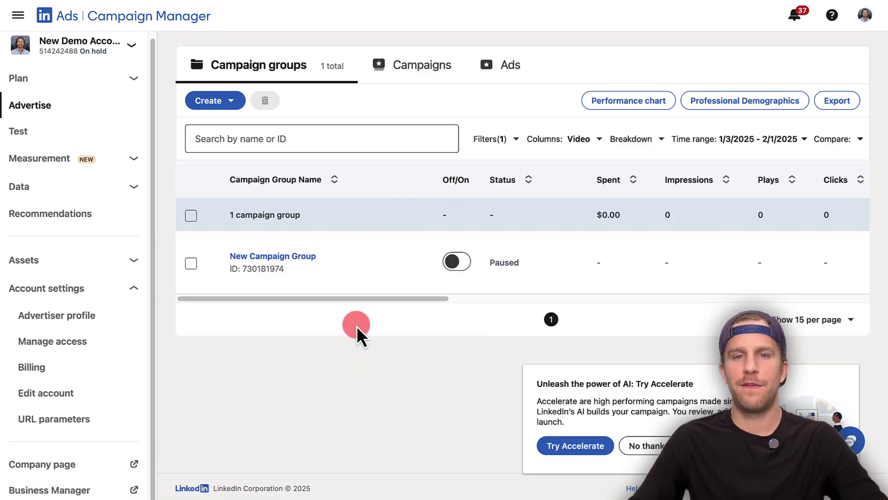
Step: Create and save campaign group 'Cold Prospecting' with Group Objective switched off
left_click(233, 102)
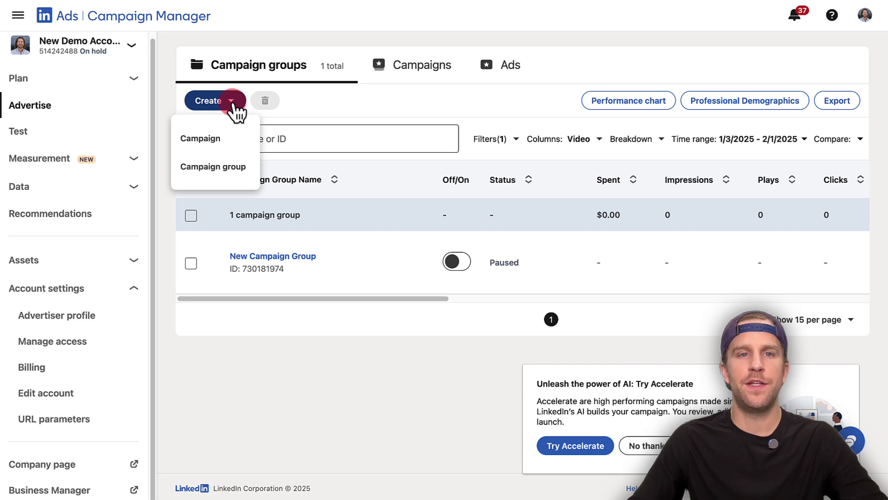
left_click(230, 174)
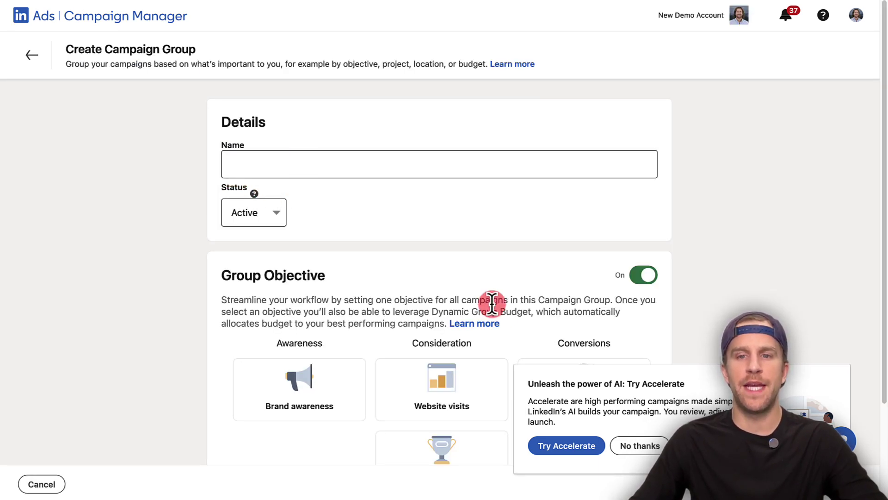
left_click(643, 447)
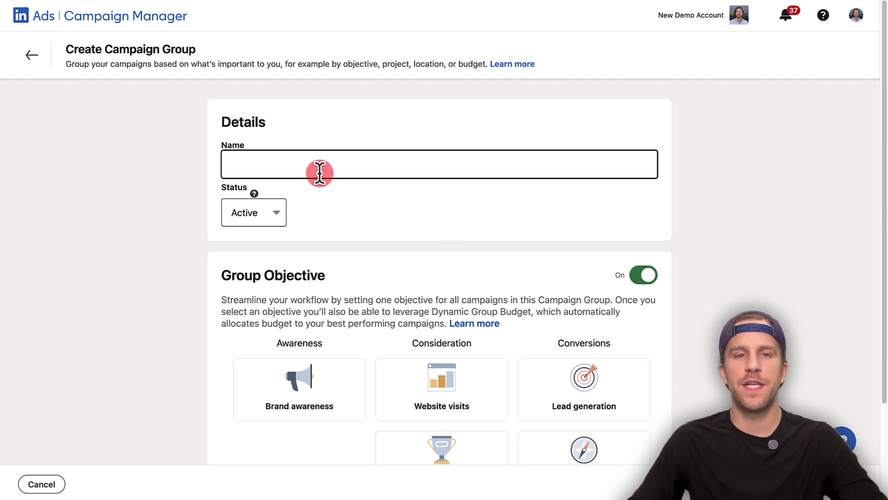
left_click(411, 190)
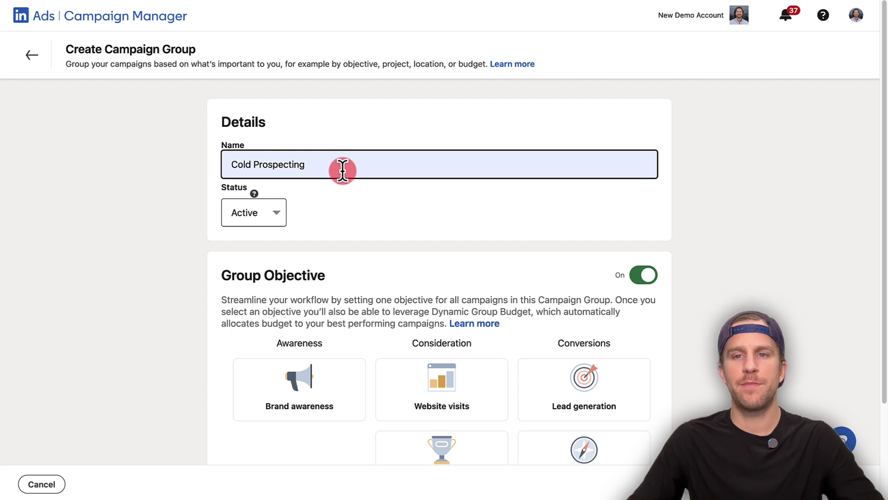
scroll(585, 297, "down", 2)
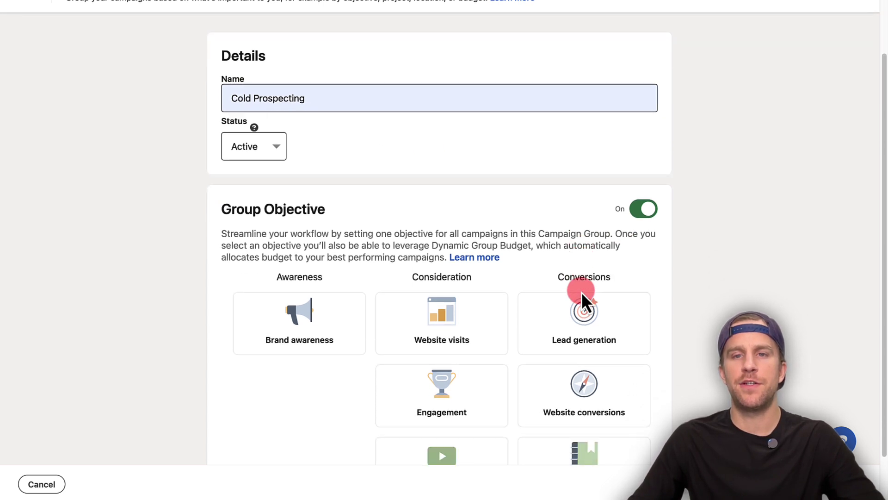
left_click(647, 212)
scroll(610, 292, "down", 3)
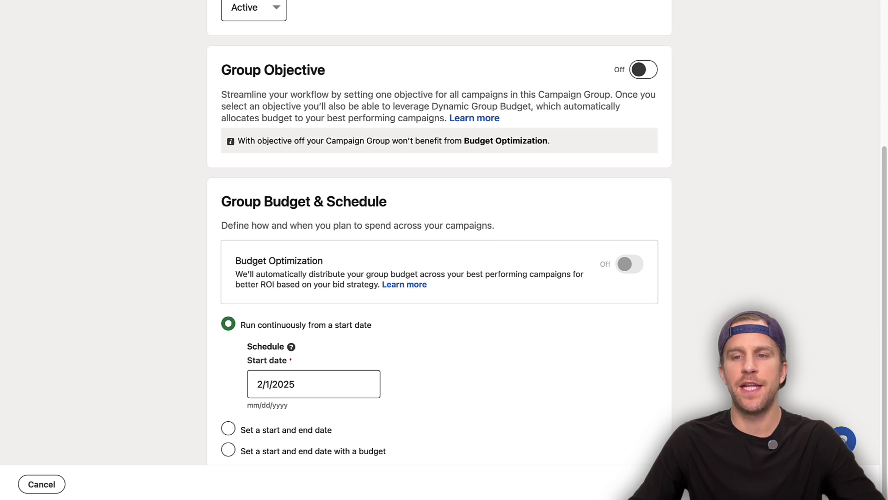
left_click(828, 484)
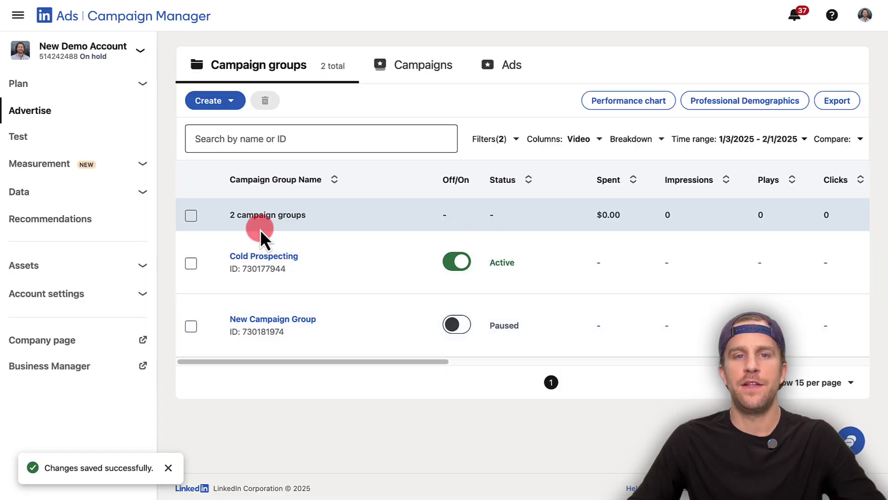
mouse_move(247, 254)
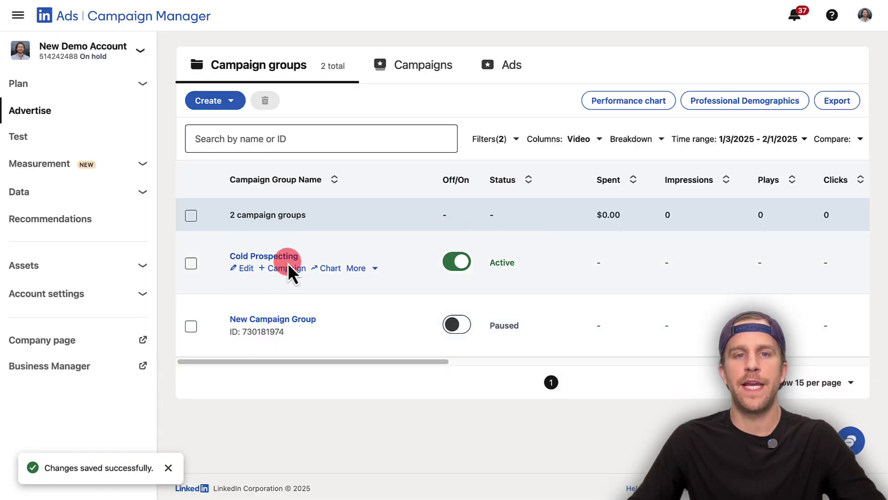
Step: Inside the Cold Prospecting group, create campaign Cold Prospecting V1 with the Engagement objective
left_click(274, 255)
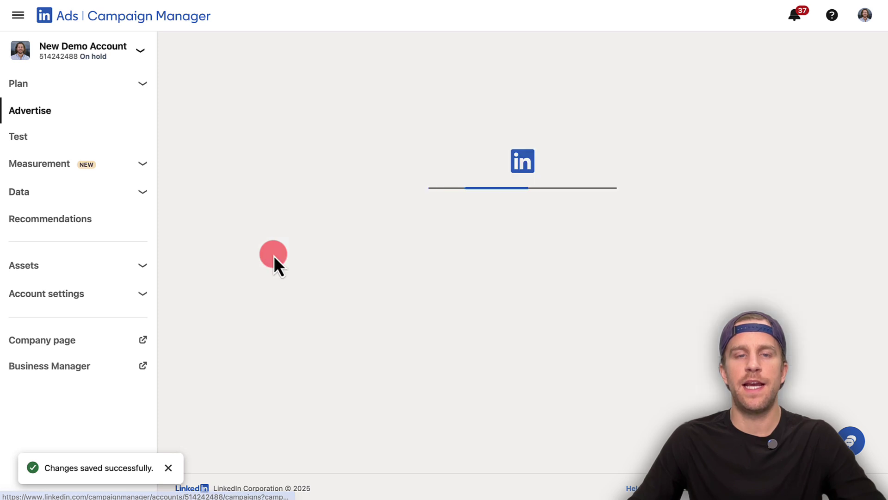
left_click(238, 141)
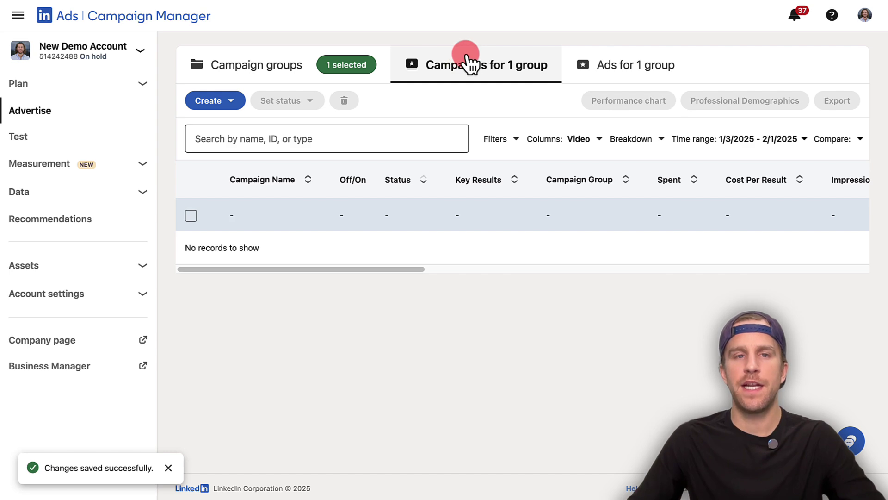
left_click(230, 101)
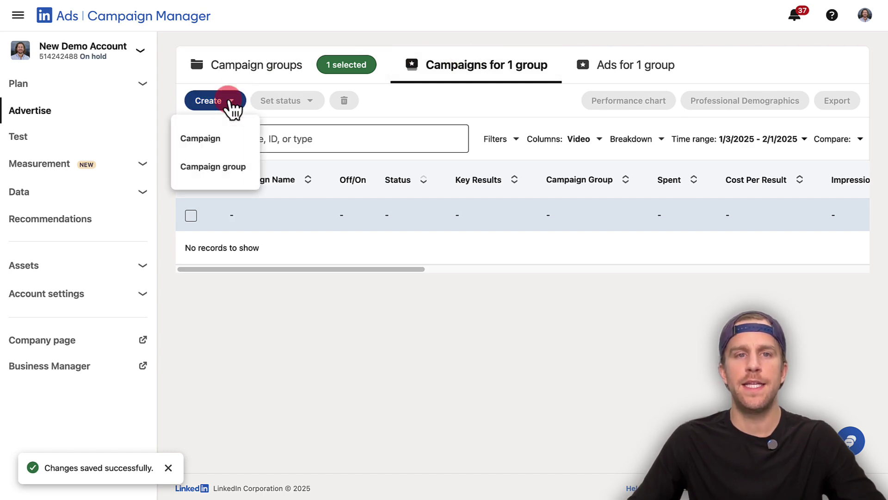
left_click(212, 140)
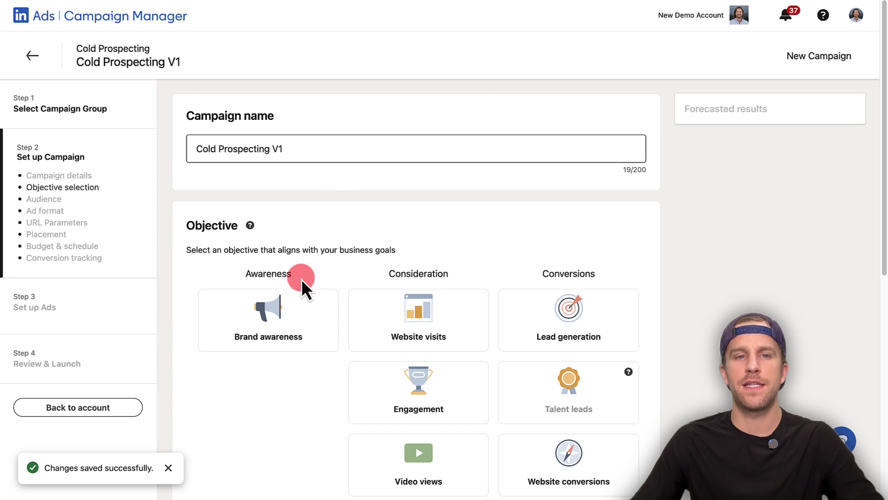
scroll(333, 271, "down", 2)
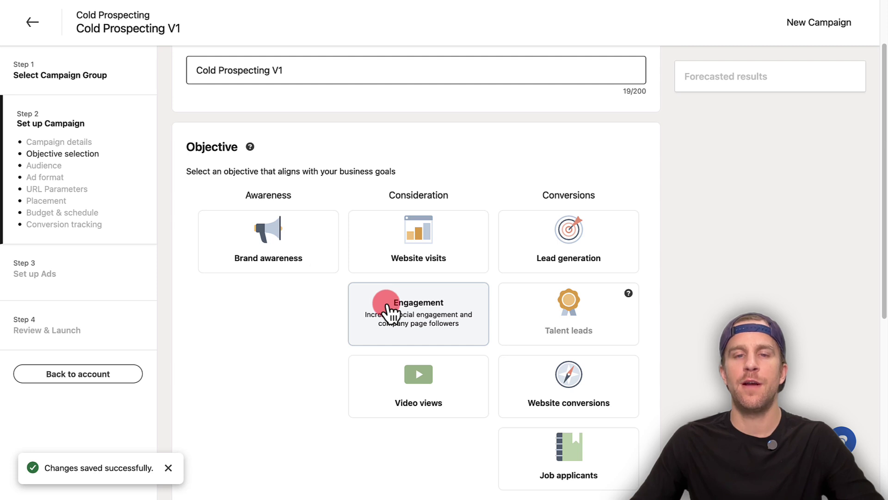
left_click(389, 310)
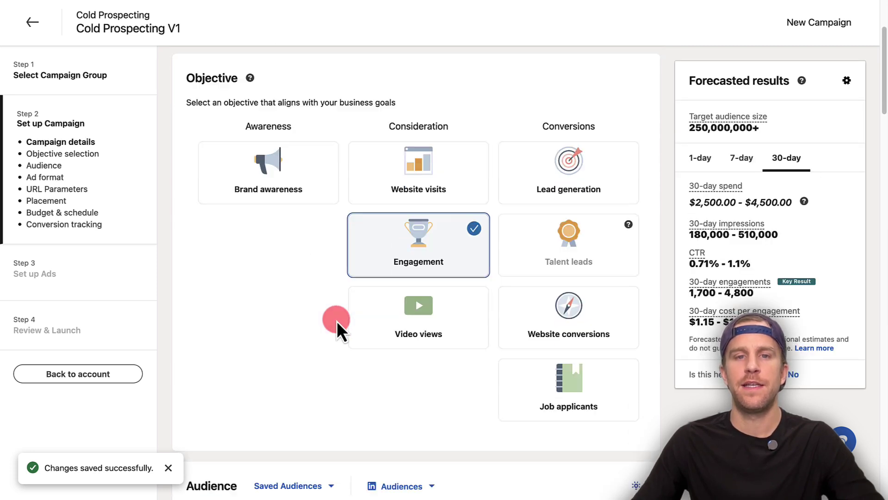
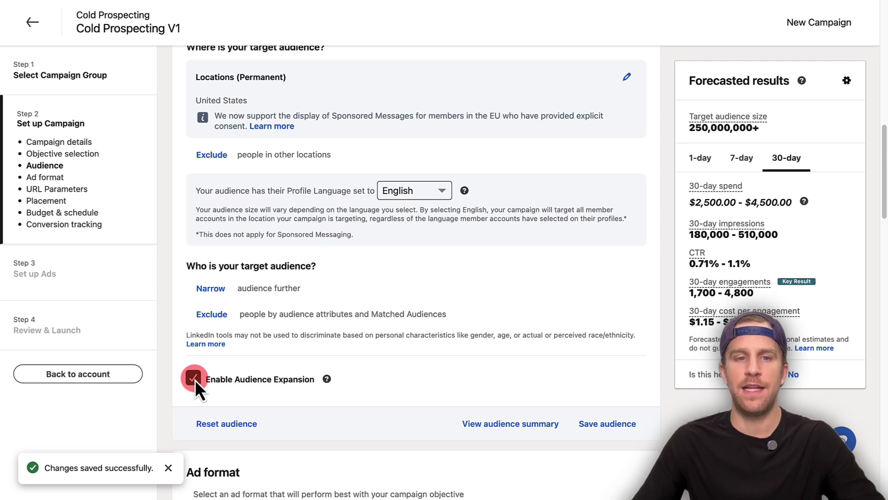
Step: Disable Audience Expansion and narrow targeting to the current job title Human Resources Manager
left_click(193, 378)
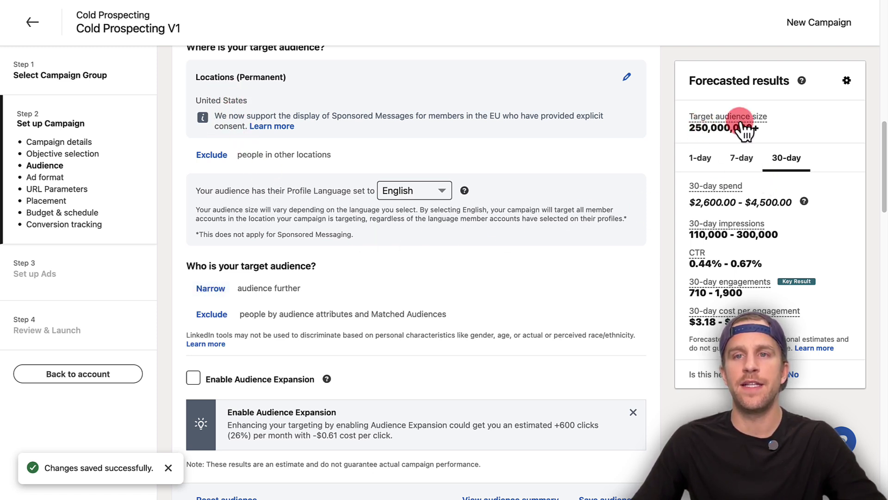
left_click(216, 289)
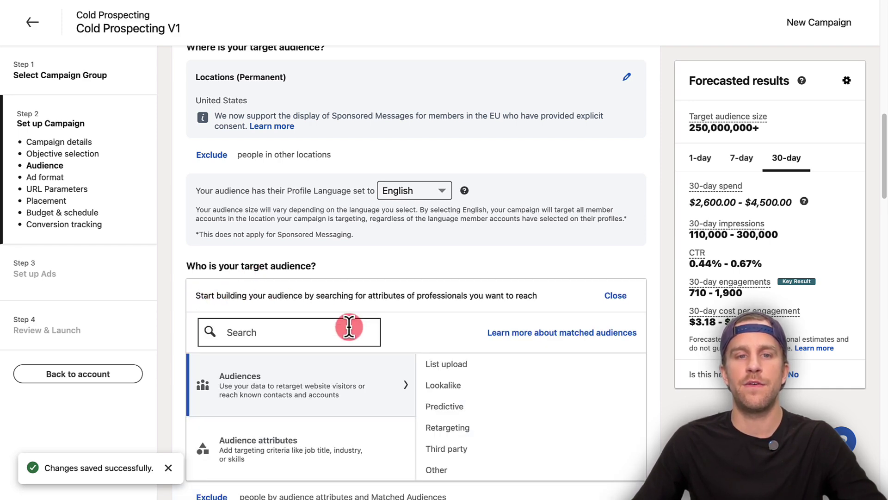
scroll(347, 330, "down", 2)
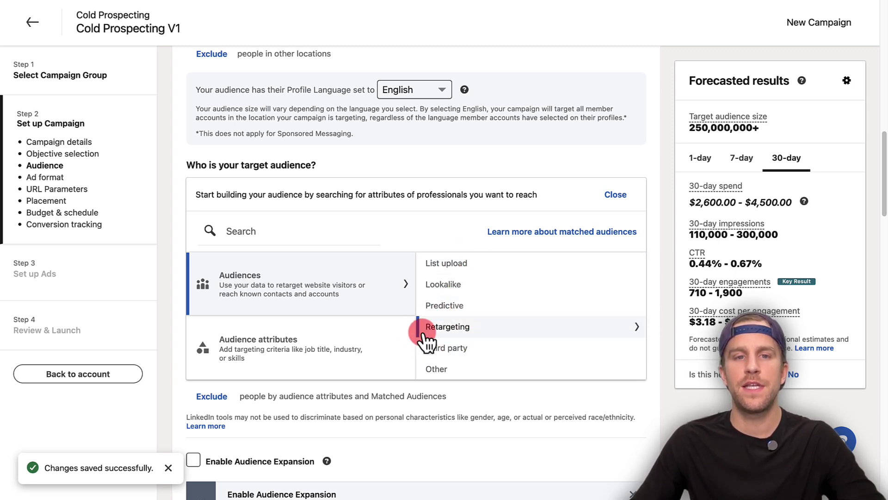
left_click(314, 351)
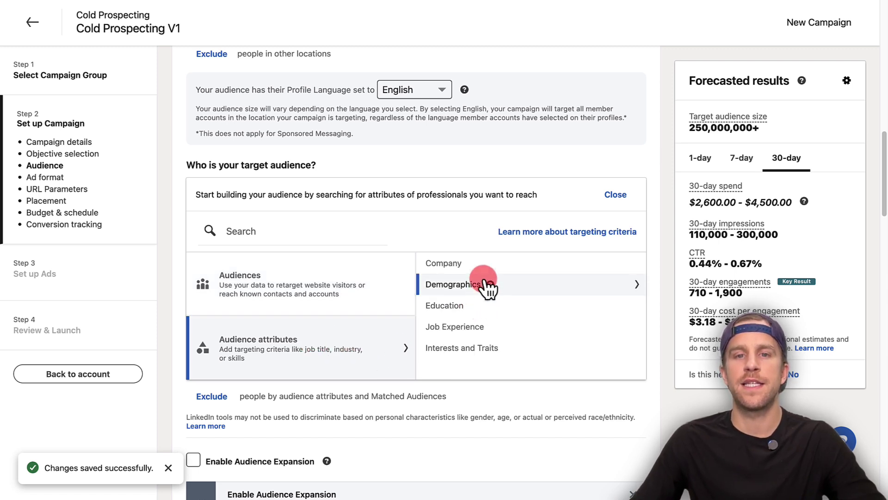
left_click(457, 327)
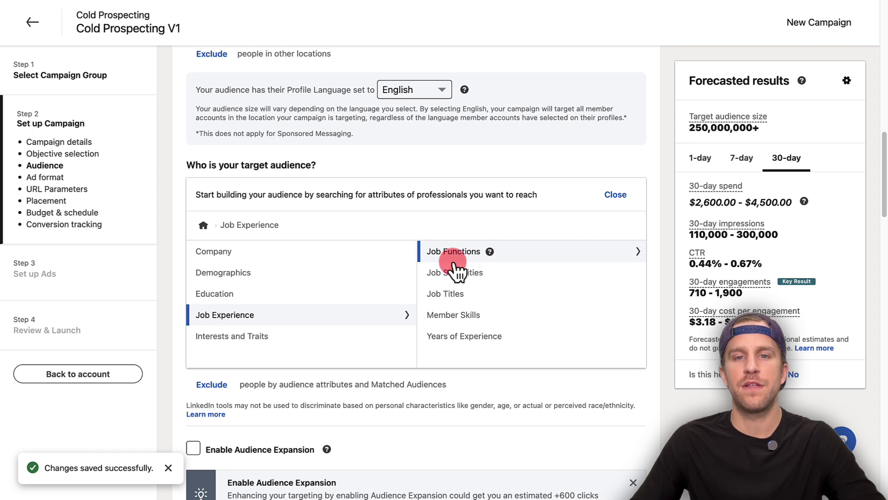
left_click(446, 295)
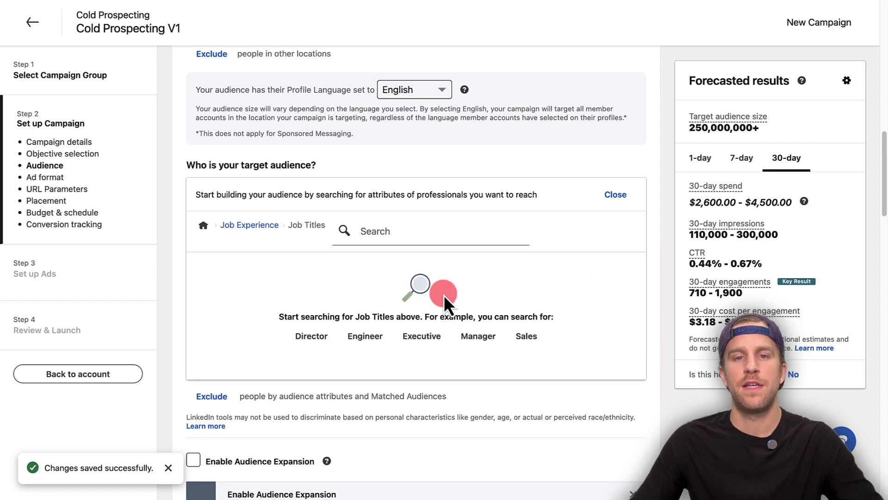
type("hr manager")
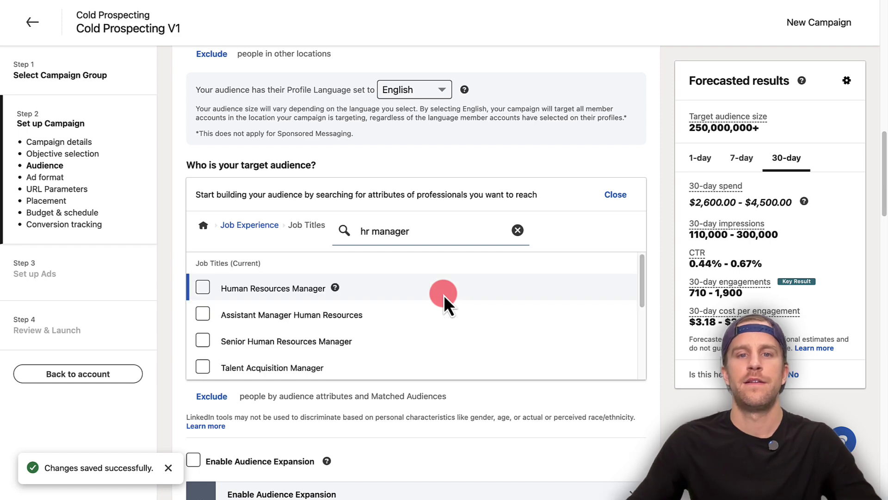
left_click(203, 285)
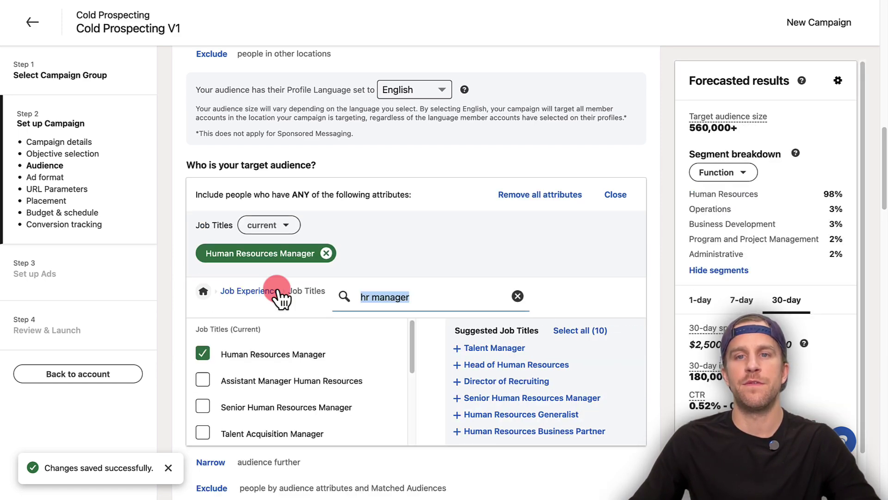
left_click(620, 197)
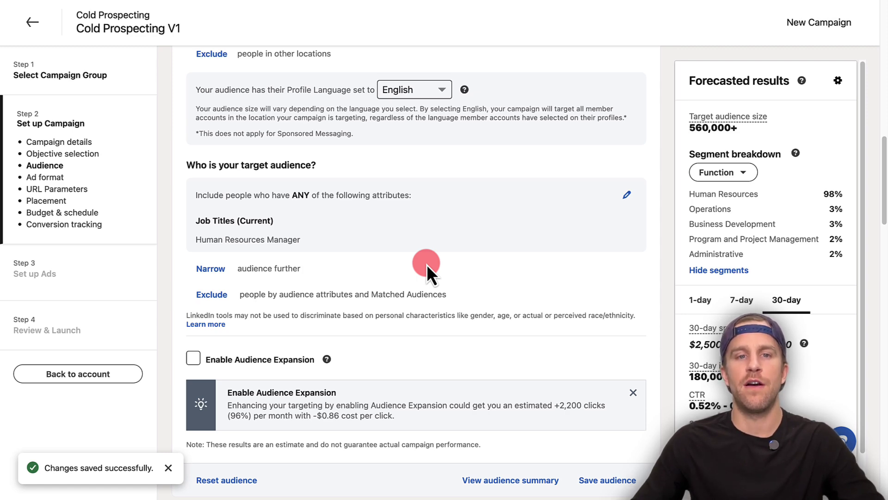
scroll(397, 306, "down", 8)
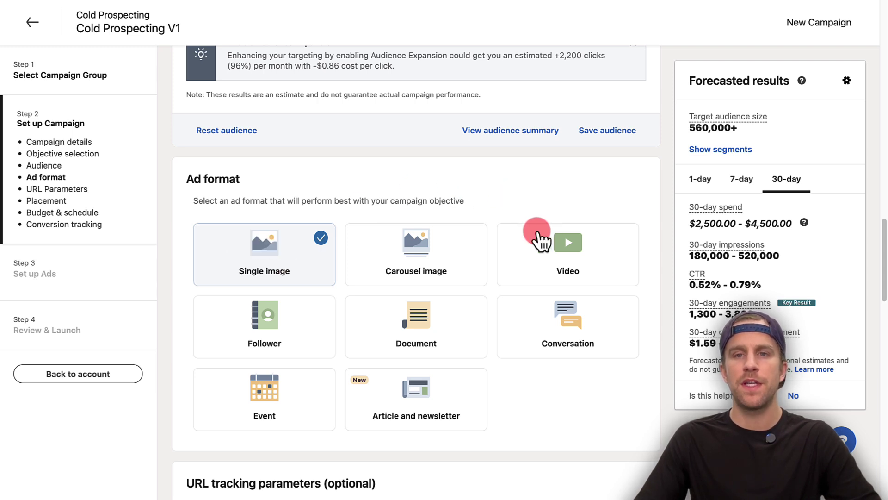
left_click(555, 259)
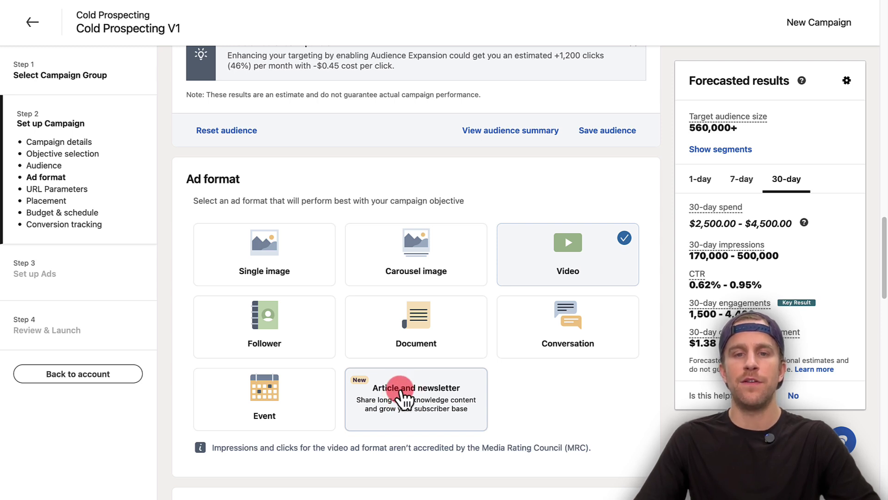
left_click(293, 261)
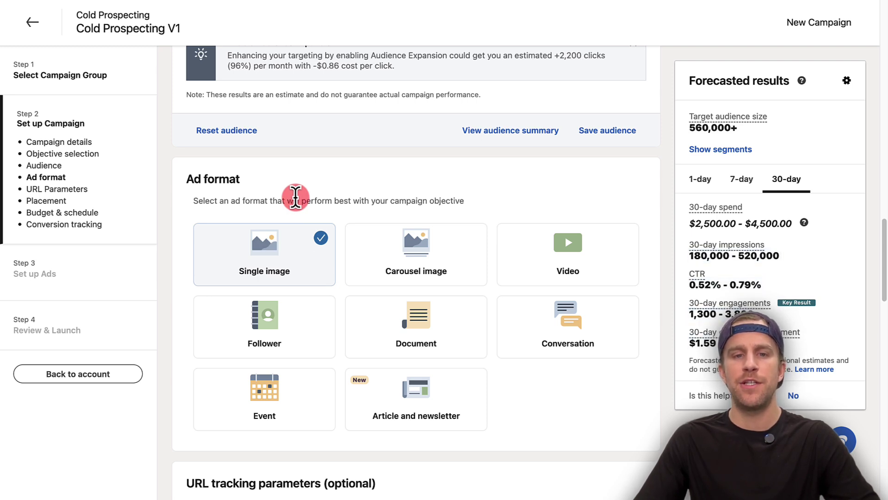
scroll(556, 199, "down", 8)
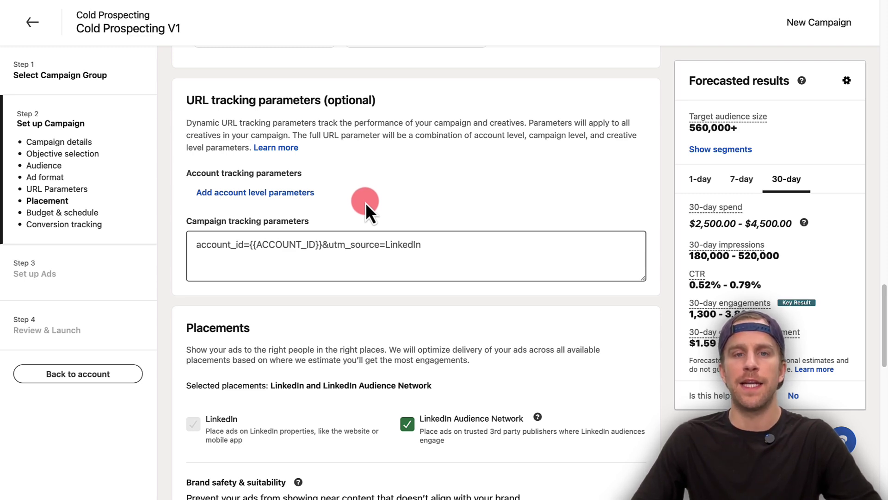
Step: Uncheck LinkedIn Audience Network so ads run only on LinkedIn
scroll(361, 197, "down", 3)
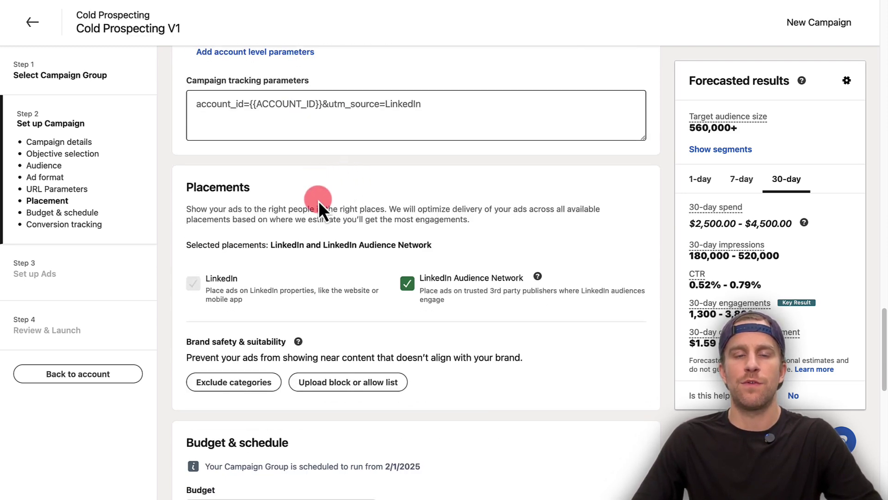
scroll(350, 201, "down", 1)
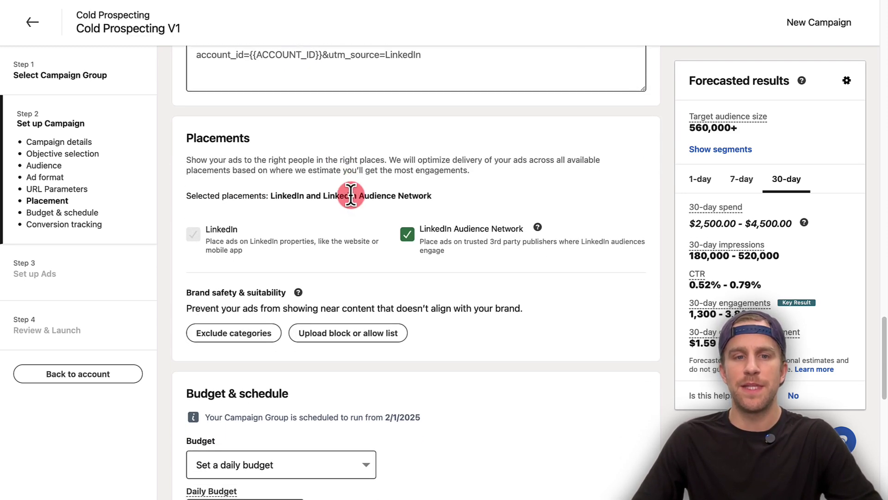
left_click(406, 235)
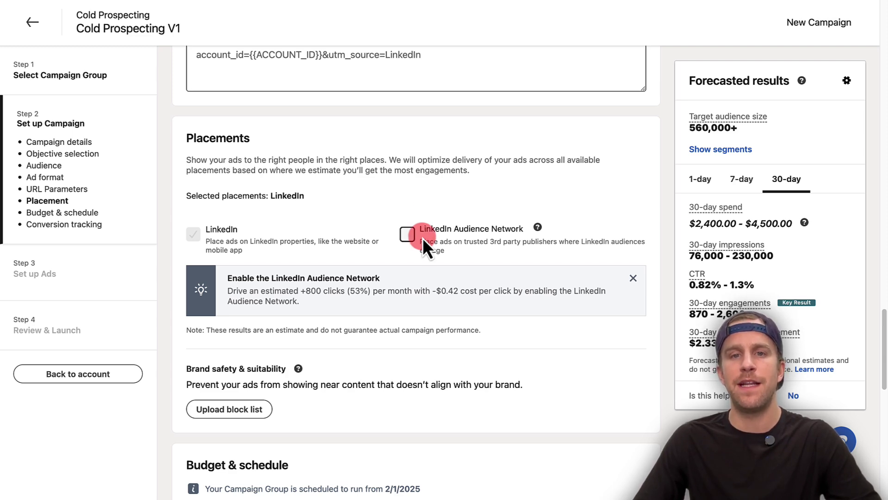
Step: Set the daily budget to $10.00
scroll(414, 245, "down", 7)
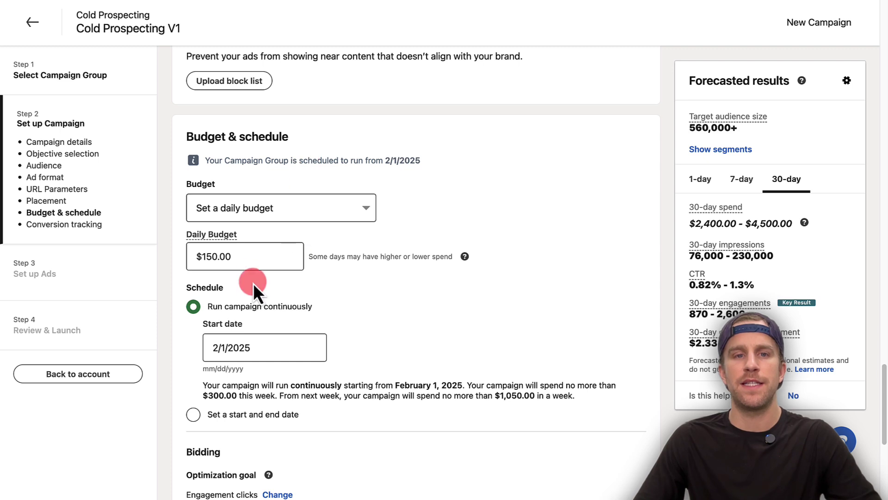
left_click_drag(252, 257, 182, 253)
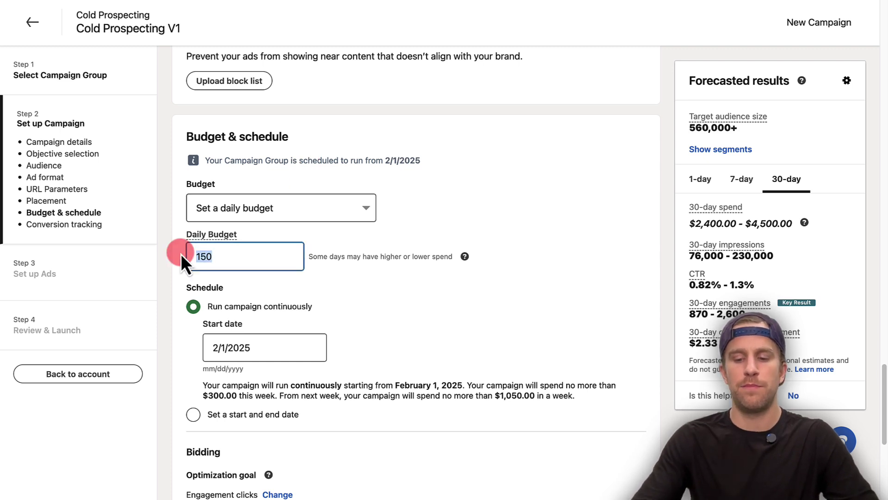
type("10")
left_click(391, 276)
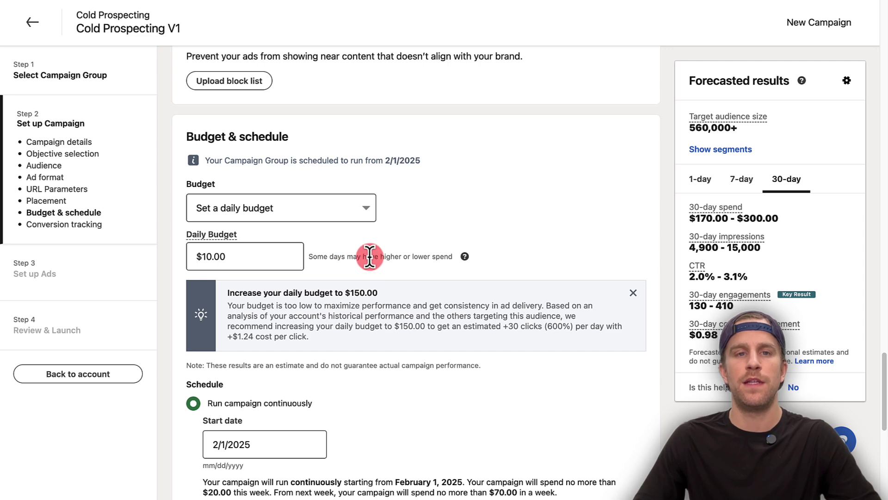
Step: Switch to Manual bidding without high-value bid adjustment, replacing the 3.31 bid with $1.50
scroll(355, 259, "down", 8)
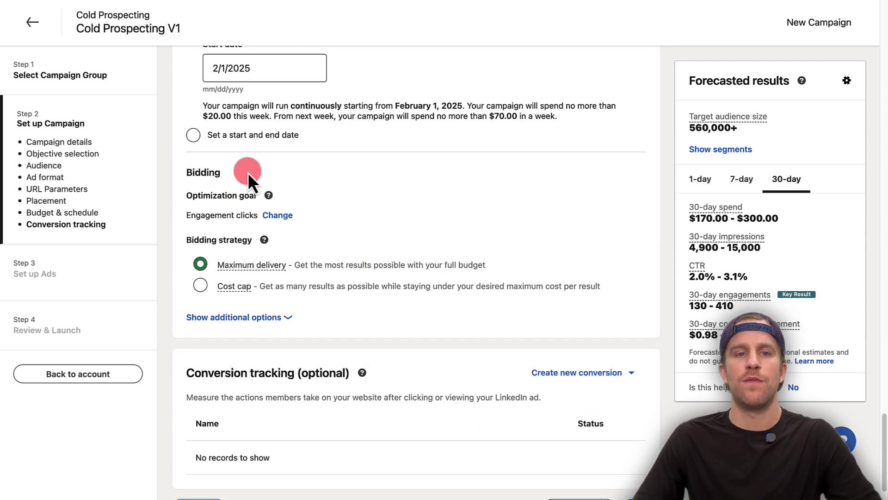
left_click(234, 317)
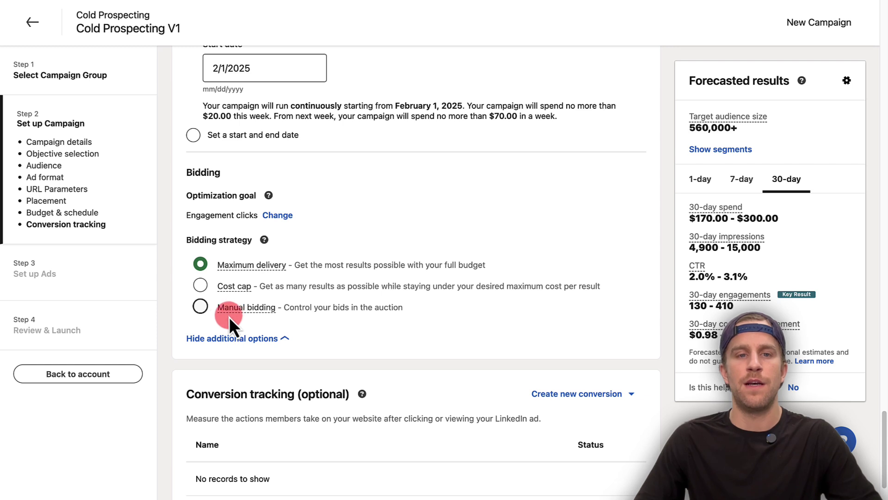
left_click(200, 306)
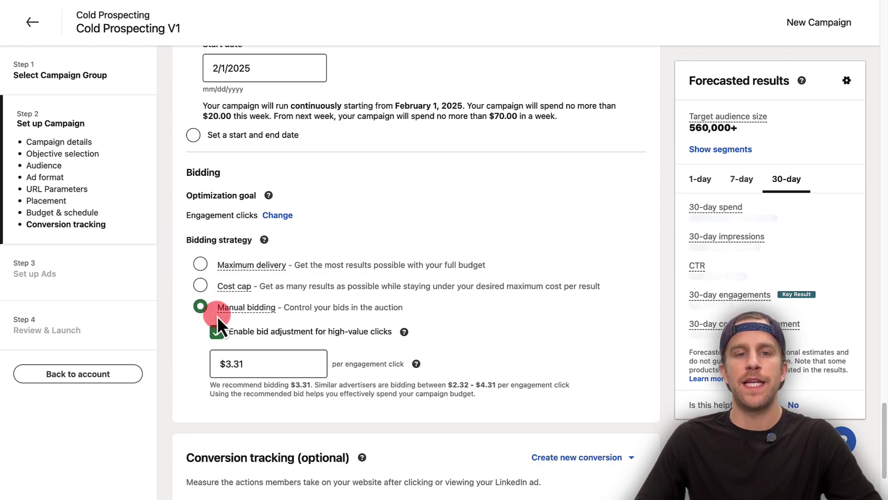
left_click(217, 331)
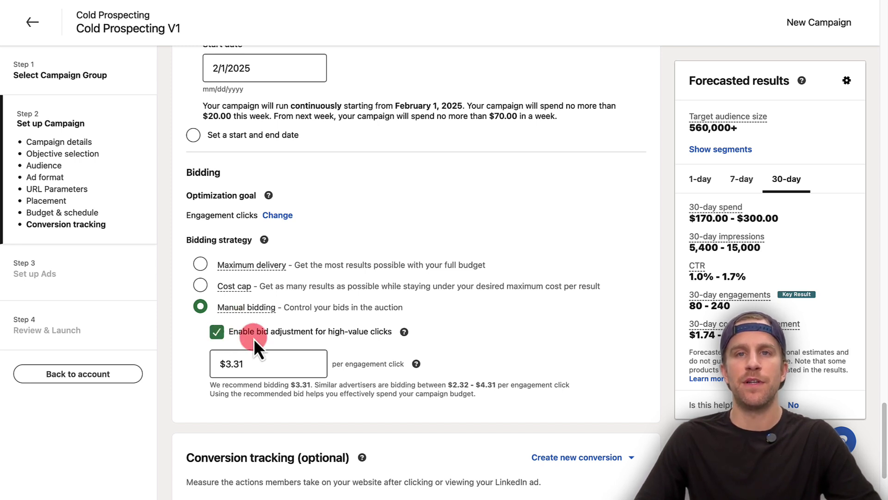
left_click(216, 332)
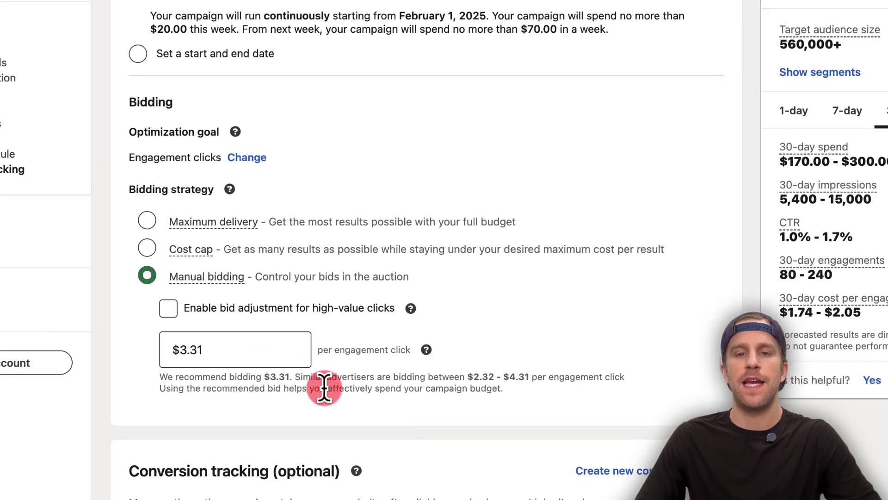
left_click_drag(501, 363, 584, 365)
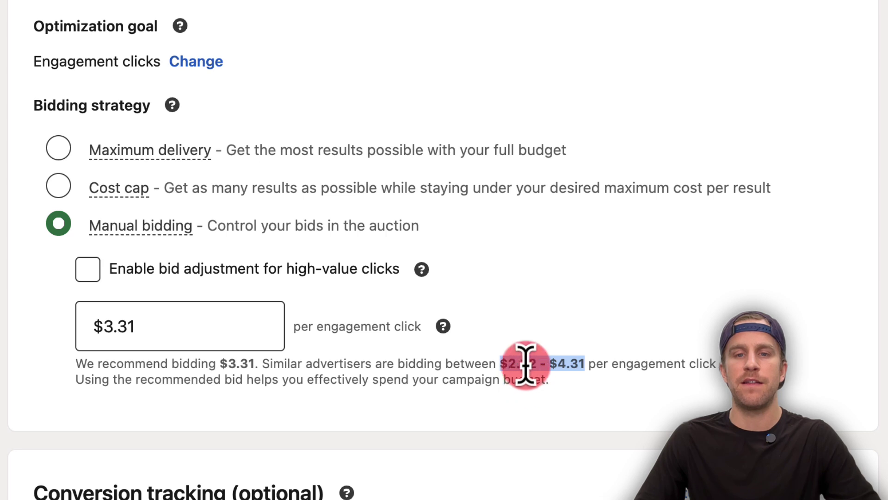
left_click_drag(160, 340, 74, 331)
type("1.5")
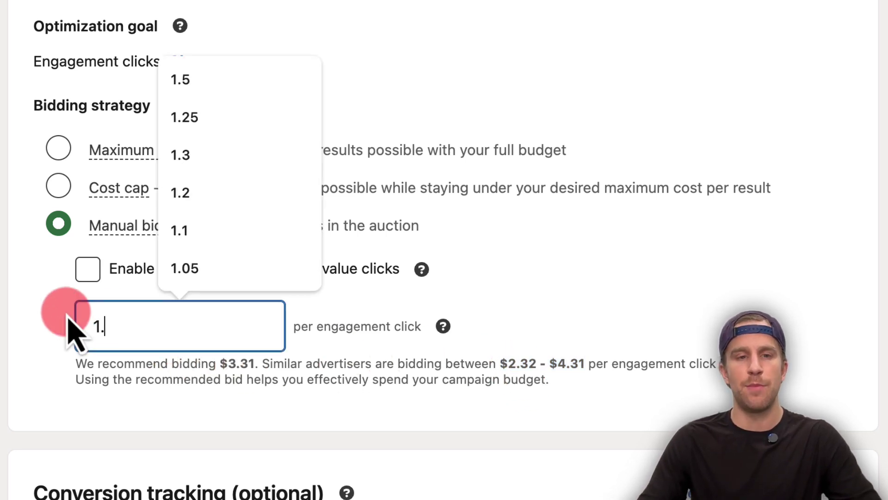
left_click(445, 254)
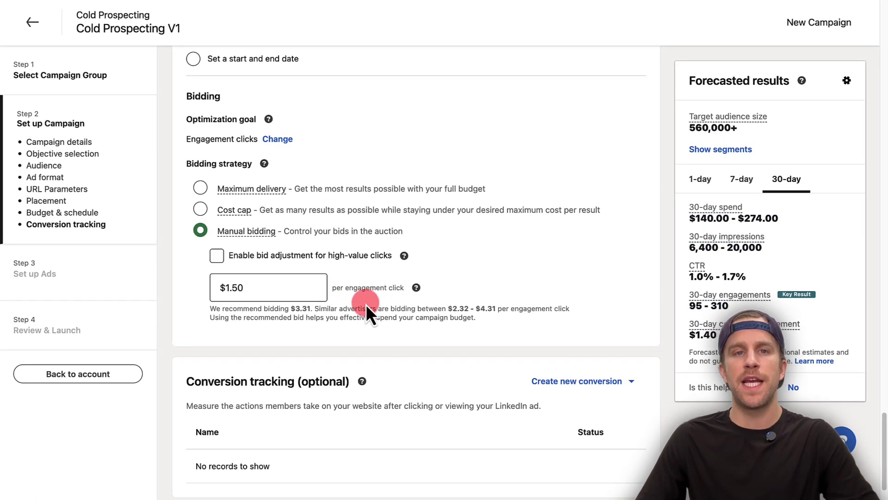
Step: Review the $1.50 bid, budget and schedule settings before saving
scroll(365, 304, "up", 8)
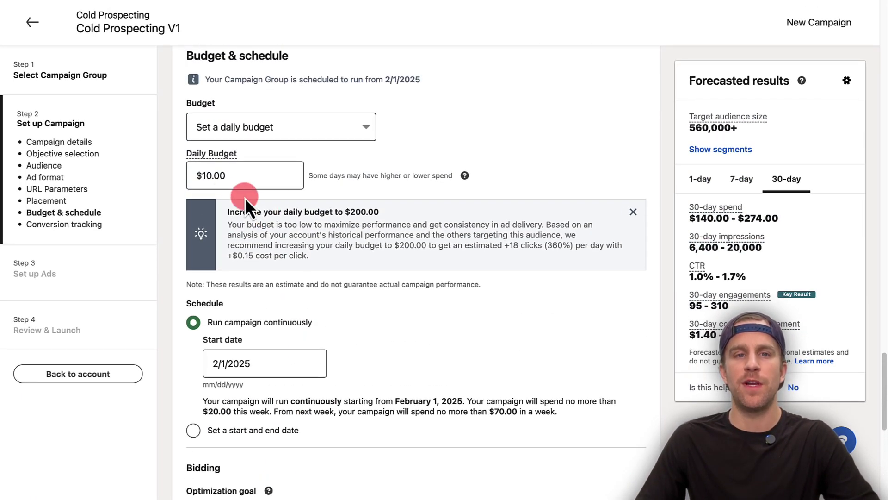
scroll(258, 309, "down", 6)
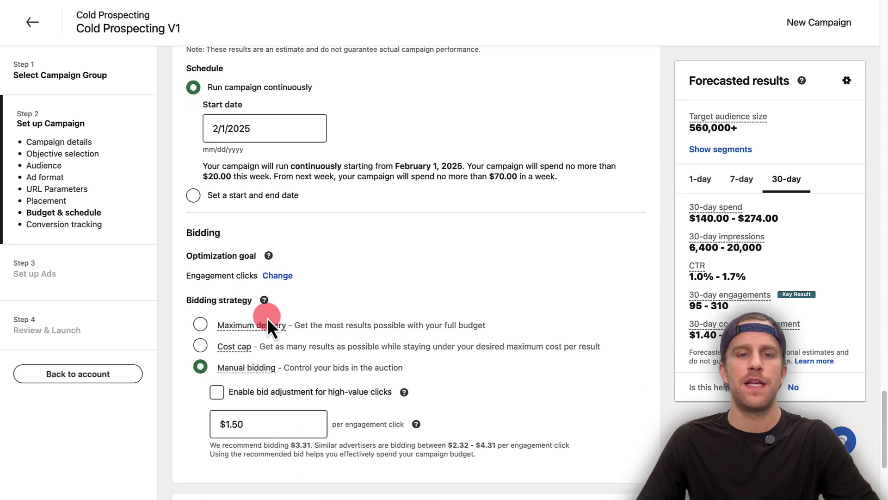
left_click(245, 360)
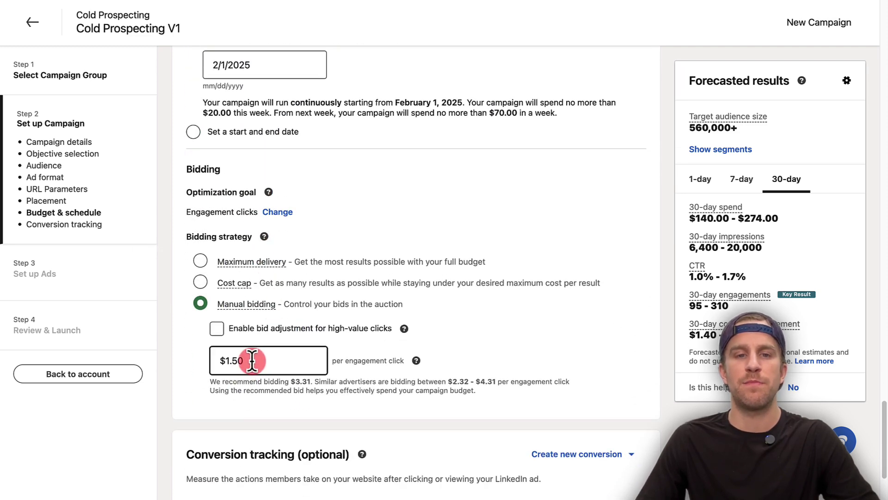
scroll(296, 258, "up", 5)
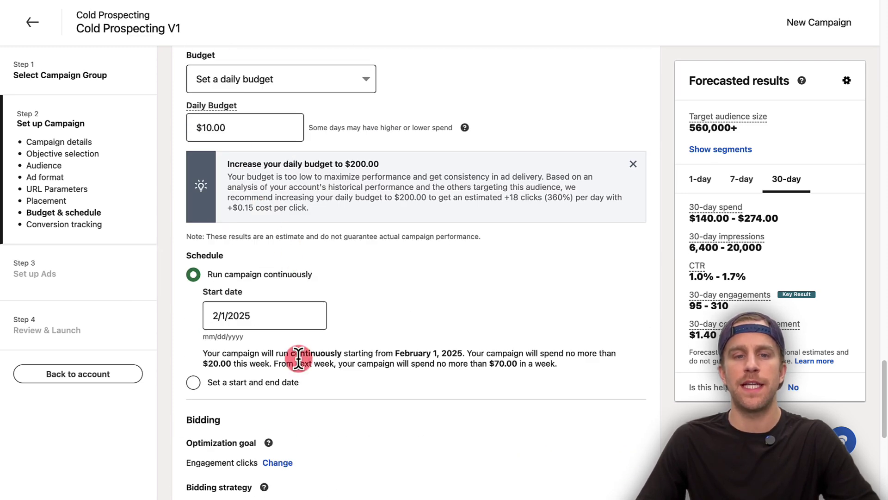
scroll(297, 359, "down", 5)
left_click(228, 359)
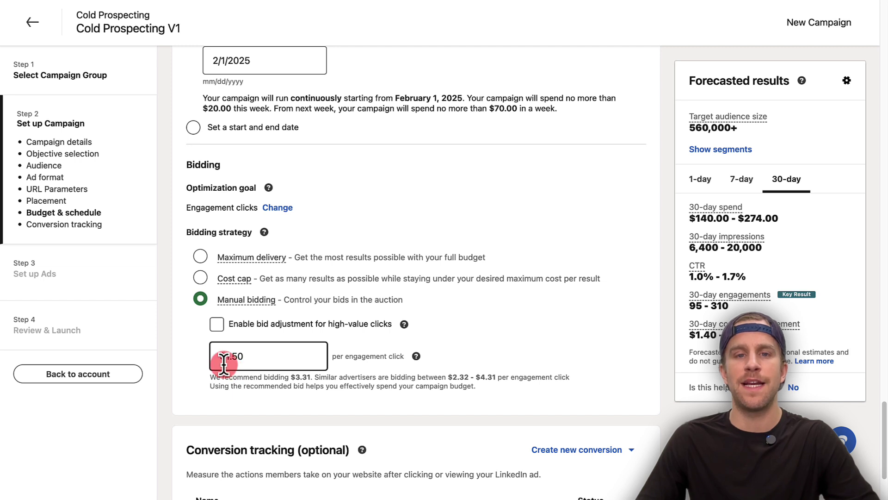
left_click(255, 303)
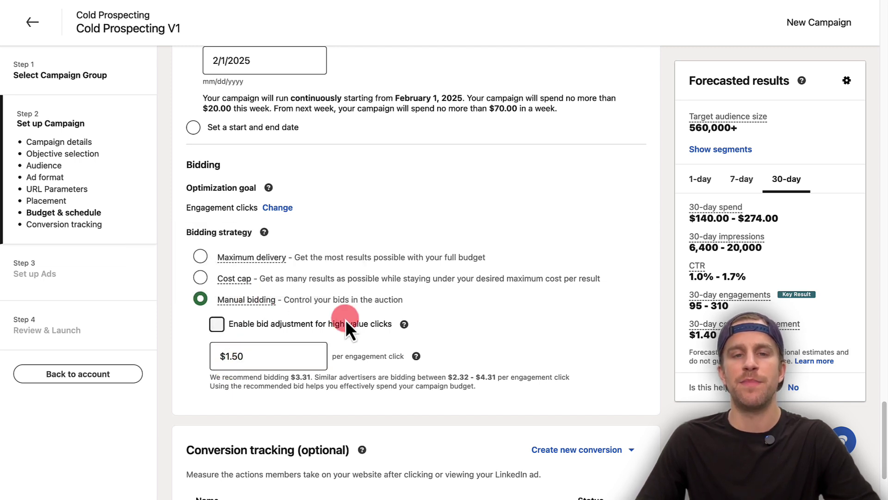
scroll(303, 327, "down", 3)
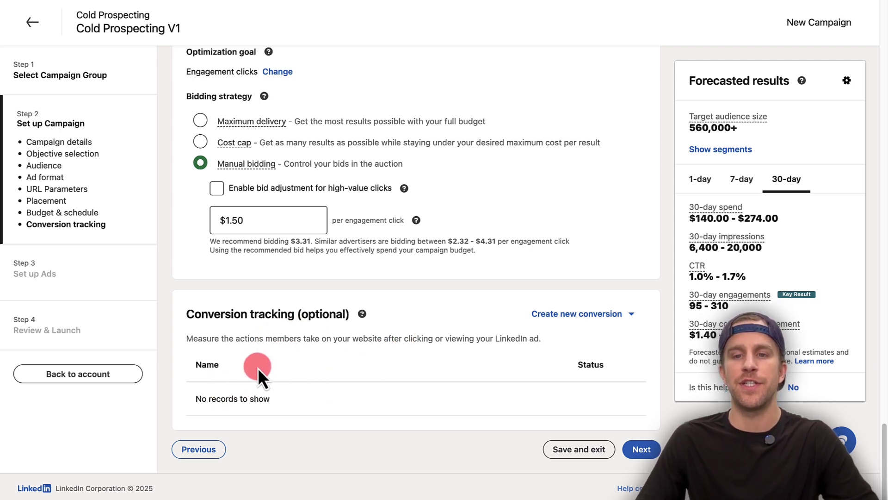
Step: Save the campaign settings and browse existing content from LinkedIn members
left_click(645, 451)
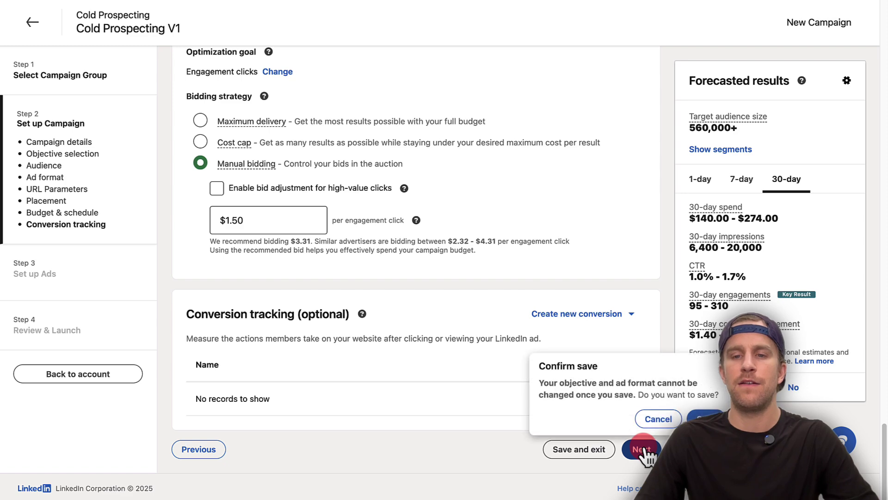
left_click(689, 398)
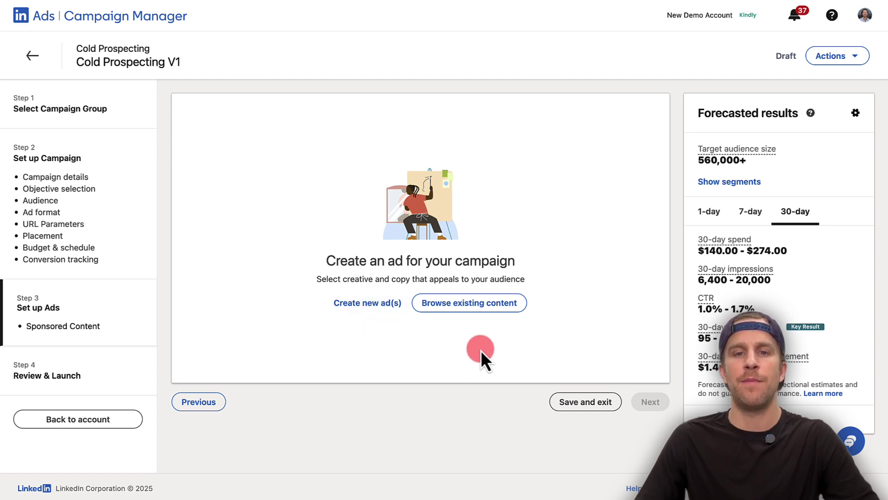
left_click(465, 303)
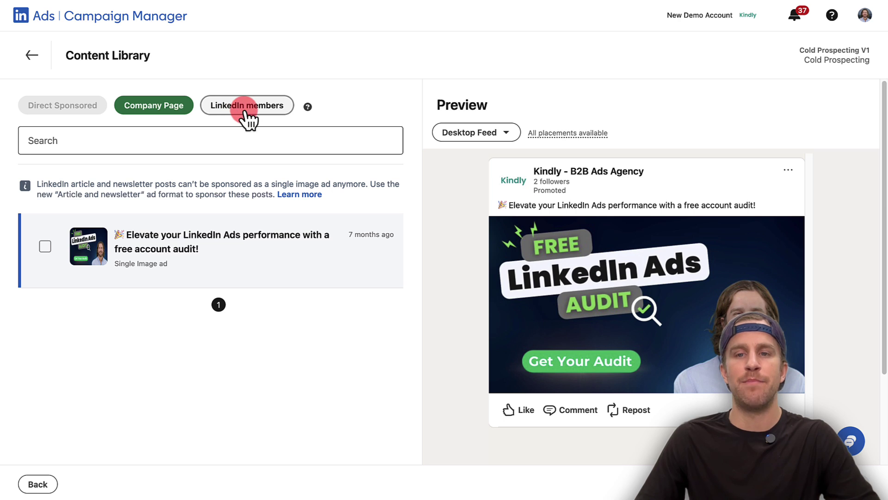
left_click(236, 109)
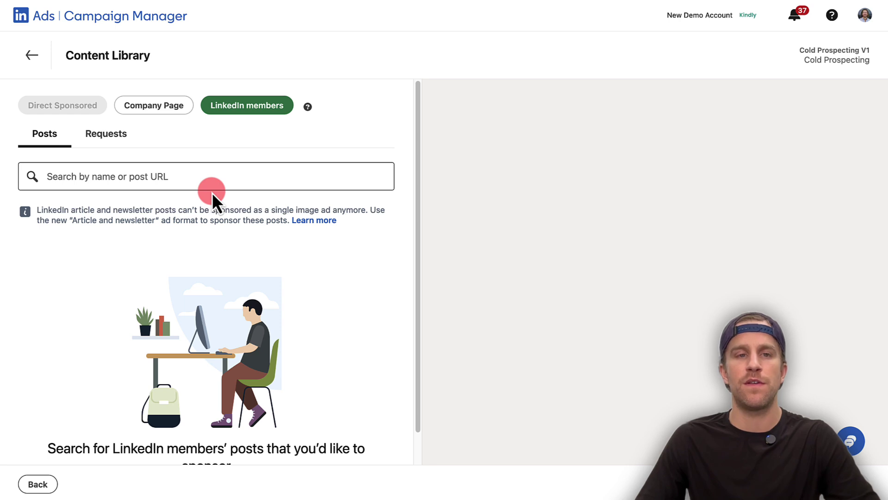
Step: Filter the member posts by the member's name
left_click(119, 174)
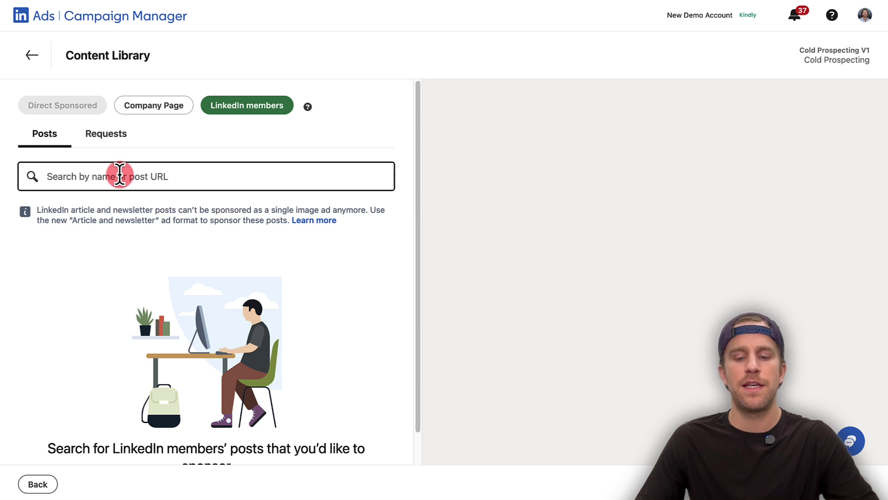
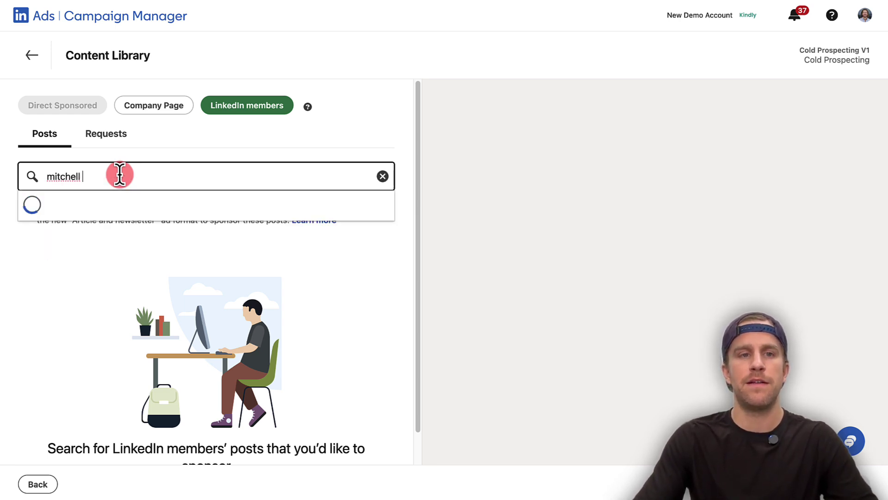
left_click(103, 226)
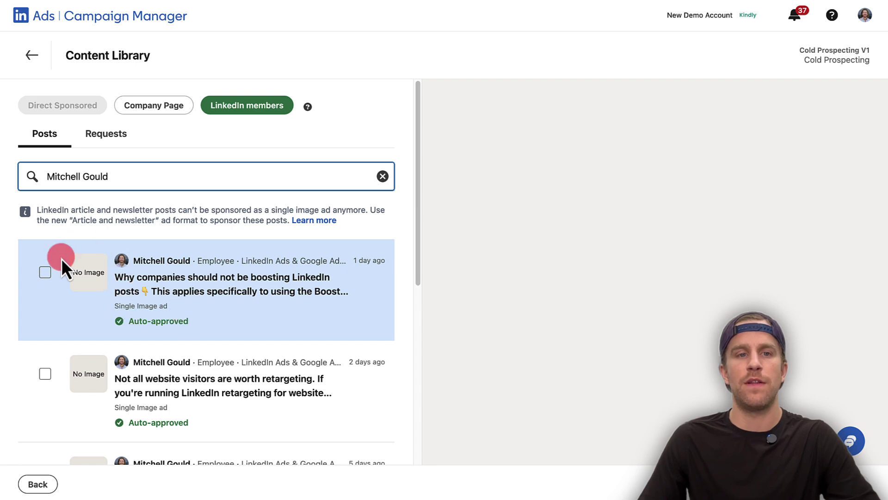
scroll(114, 305, "down", 7)
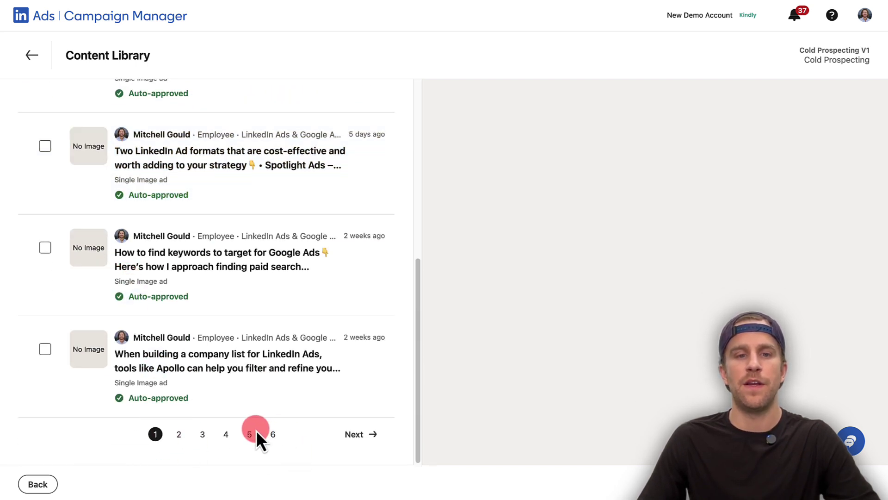
scroll(219, 339, "up", 7)
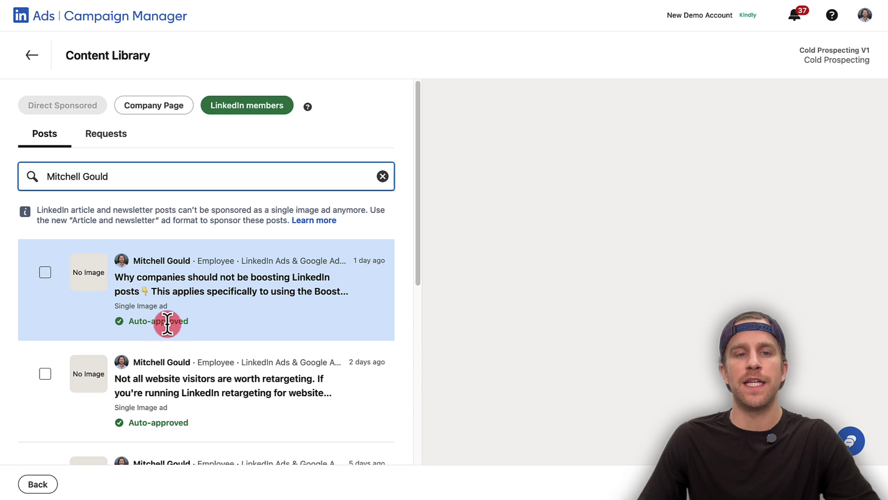
Step: Copy the link to the member's post about ad reporting platforms
left_click(138, 138)
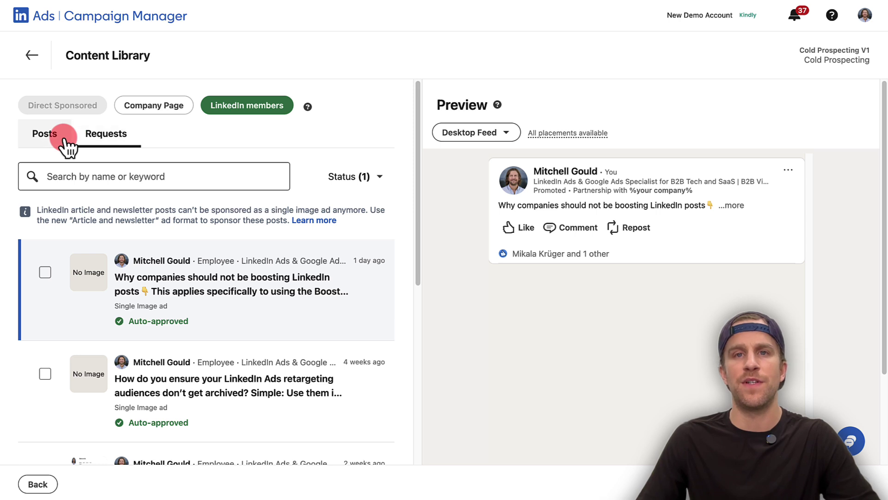
left_click(46, 135)
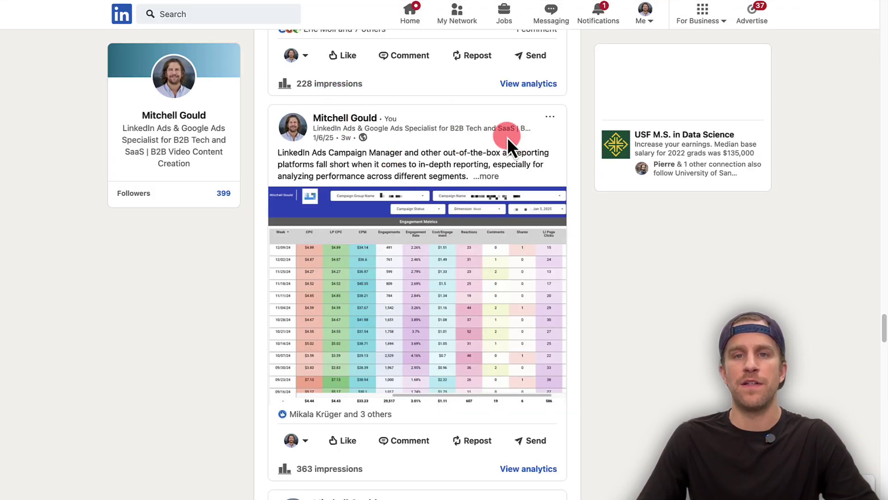
left_click(551, 117)
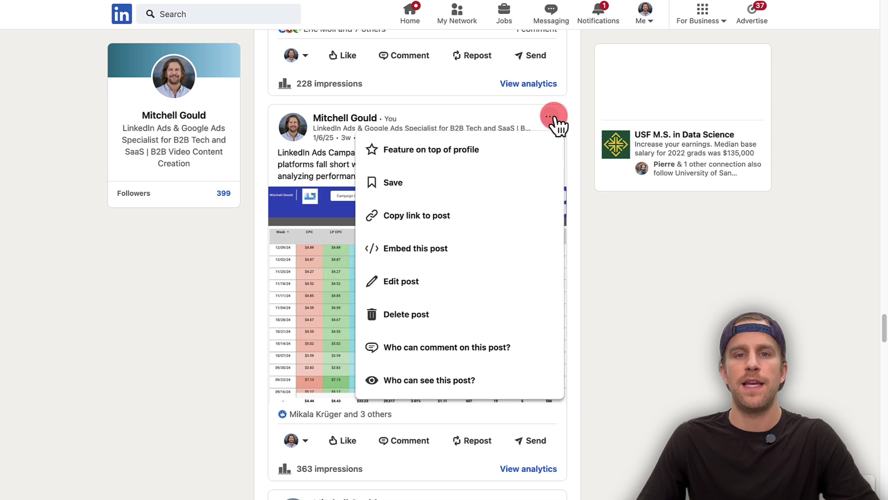
left_click(426, 224)
left_click(109, 1)
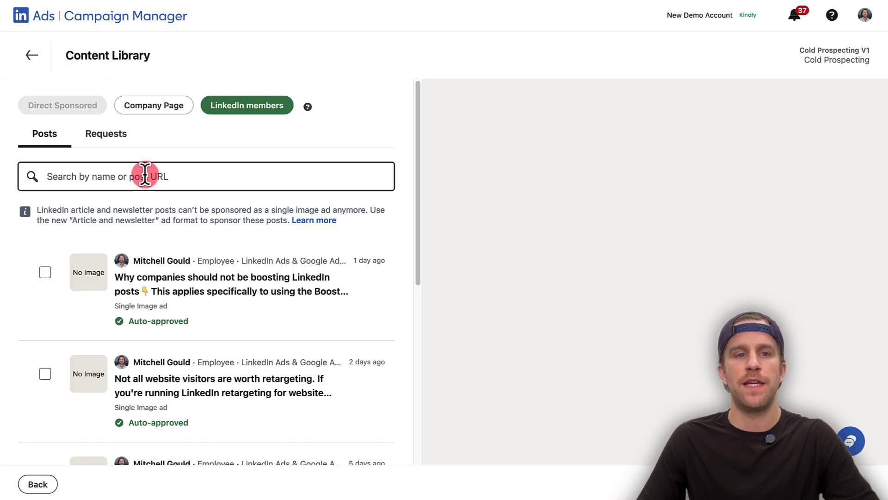
Step: Paste the post URL, select the reporting platforms post, and sponsor it as the ad
left_click(76, 181)
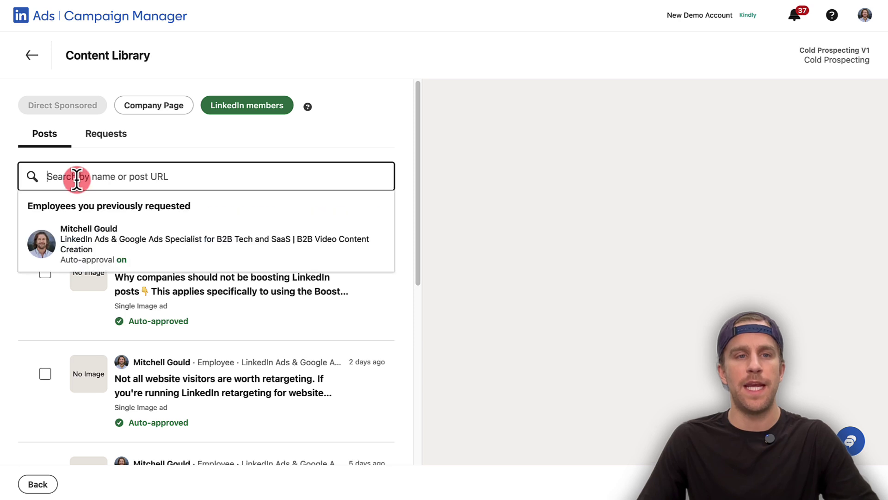
key("ctrl+v")
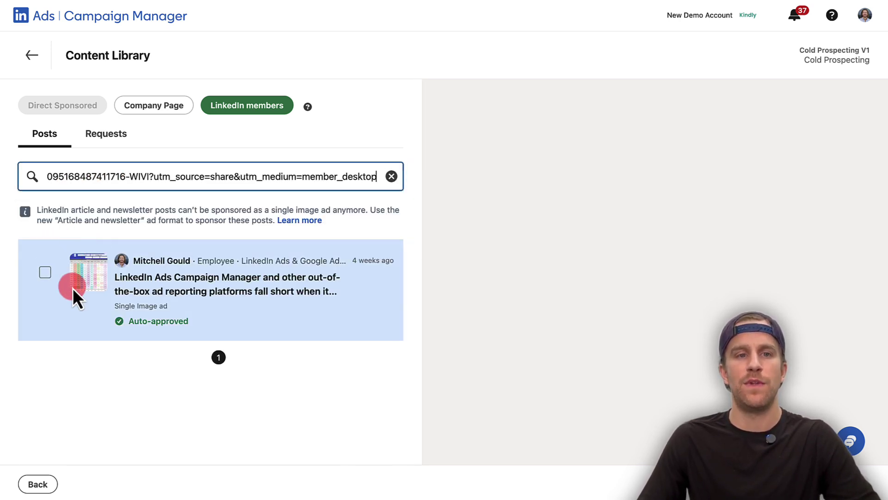
left_click(50, 275)
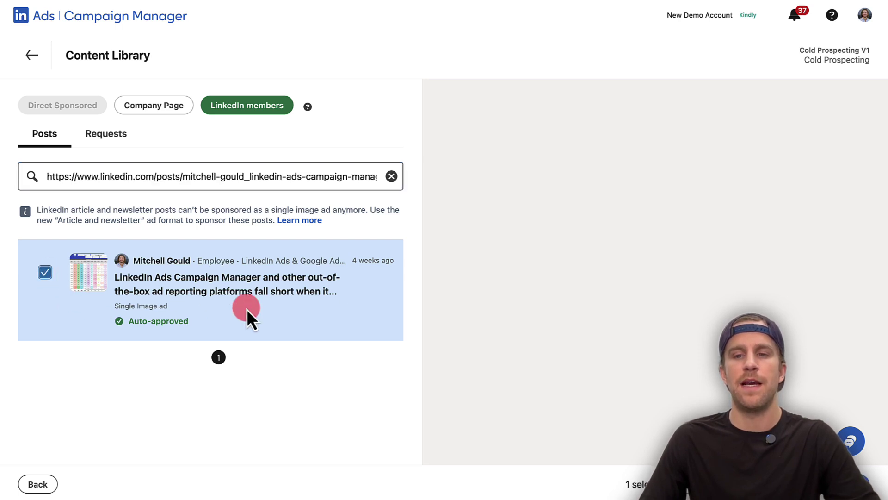
left_click(854, 484)
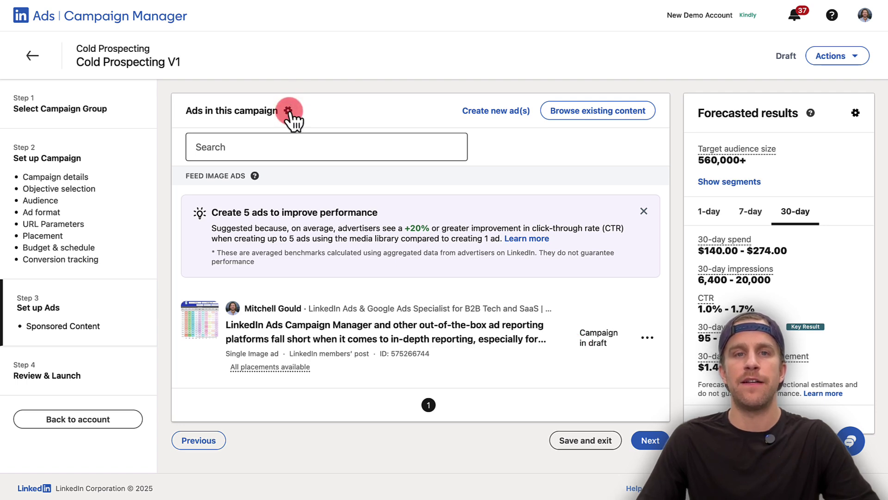
Step: Check the ad rotation options, then continue to Review and launch
left_click(288, 111)
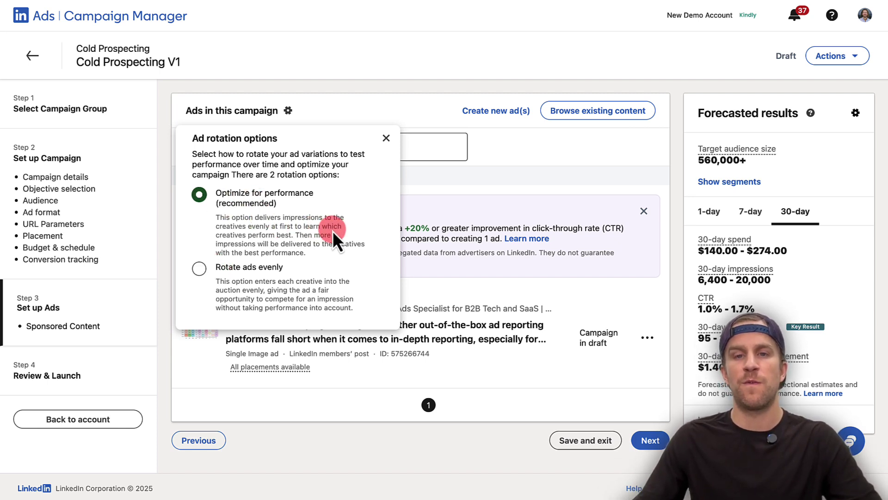
left_click(476, 193)
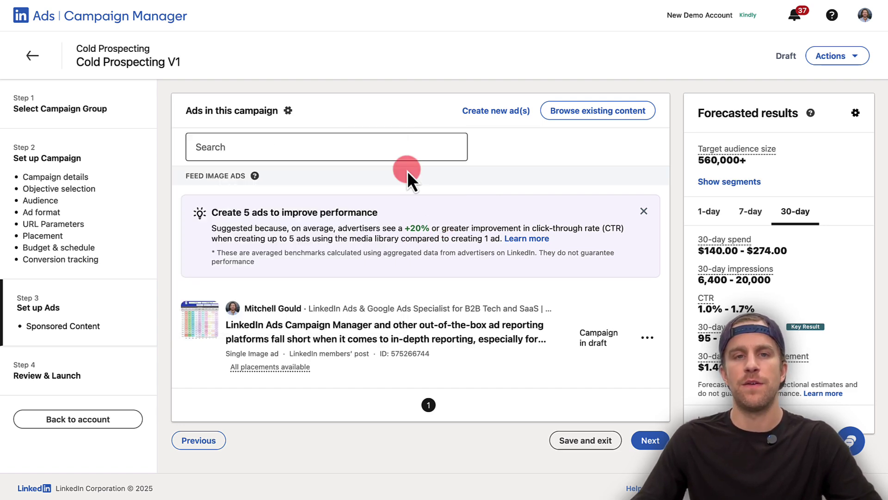
left_click(288, 110)
left_click(509, 177)
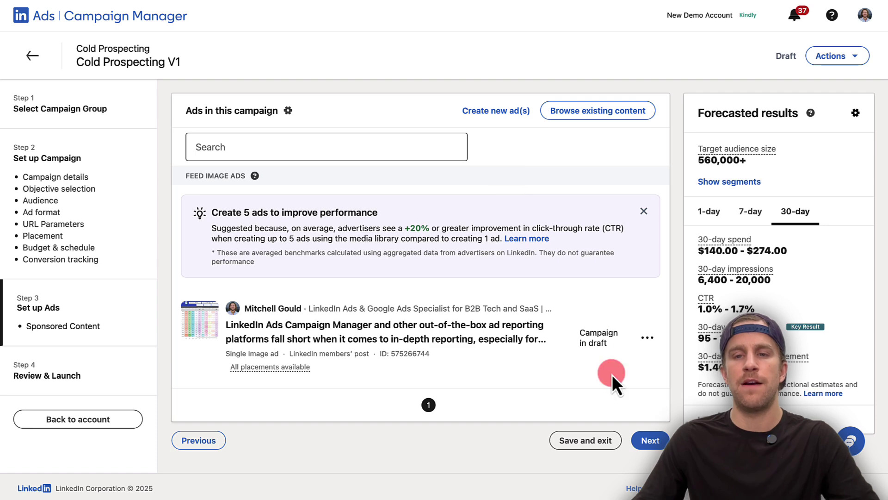
left_click(652, 440)
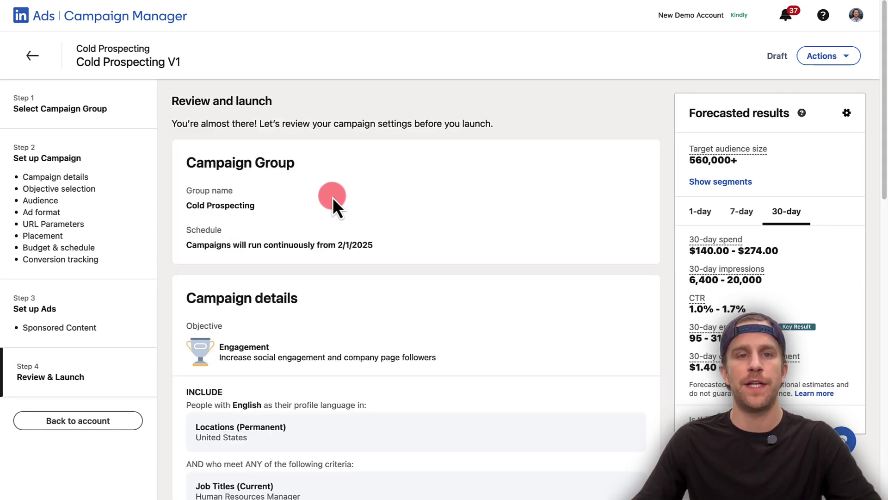
Step: Scroll through the Cold Prospecting V1 review summary and launch the campaign
scroll(331, 213, "down", 4)
scroll(332, 213, "down", 1)
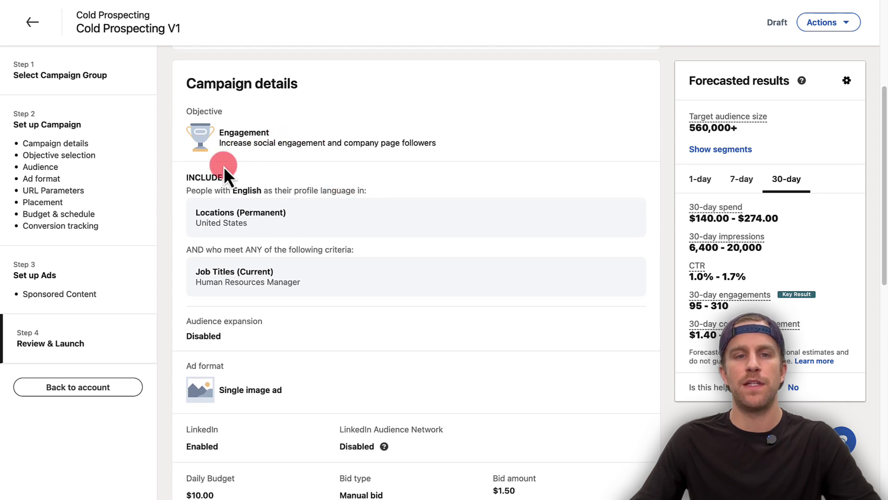
scroll(227, 273, "down", 3)
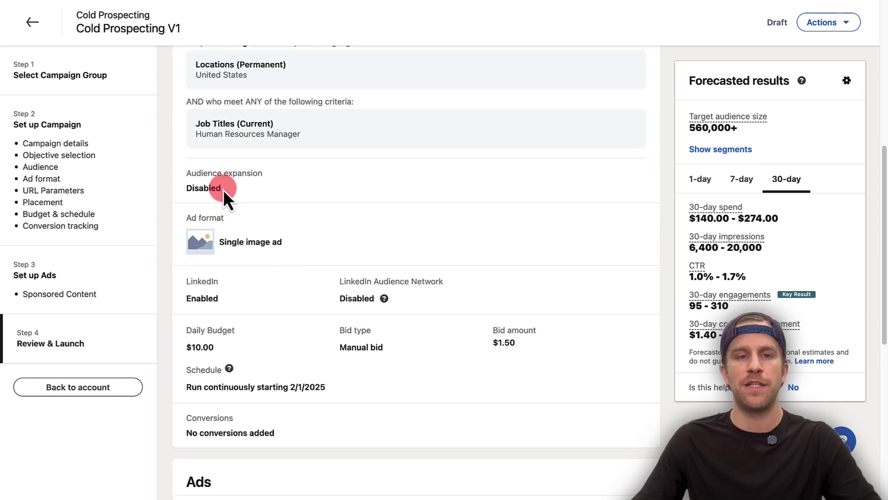
scroll(243, 278, "down", 2)
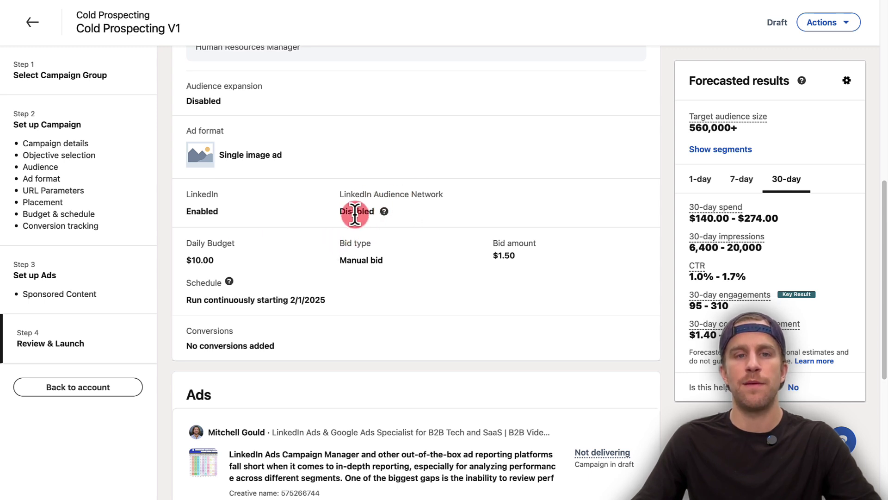
scroll(224, 216, "down", 1)
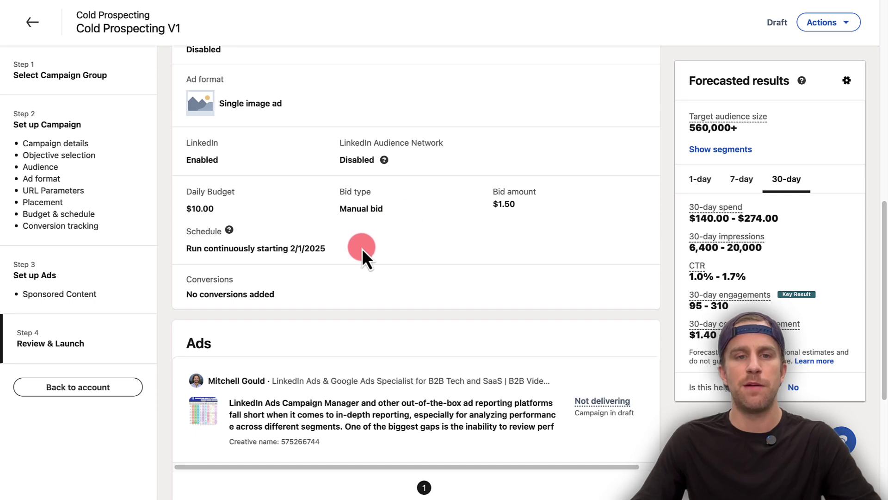
scroll(362, 248, "down", 3)
scroll(329, 290, "down", 2)
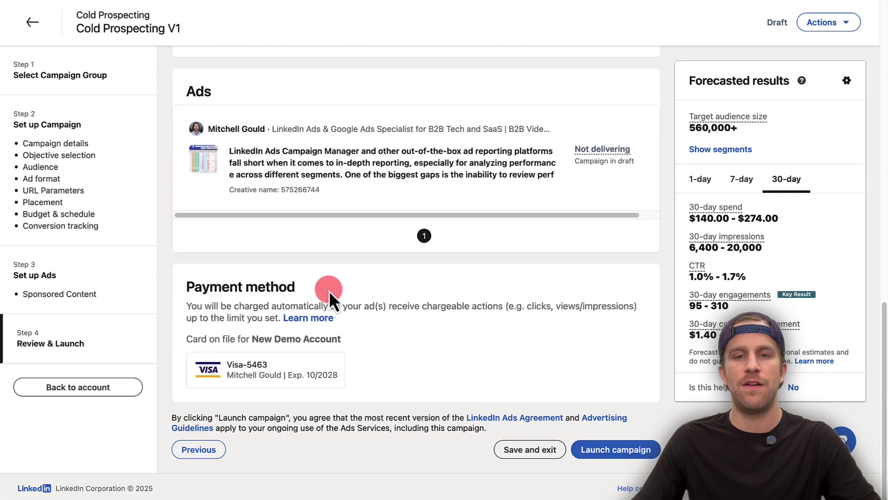
left_click(617, 455)
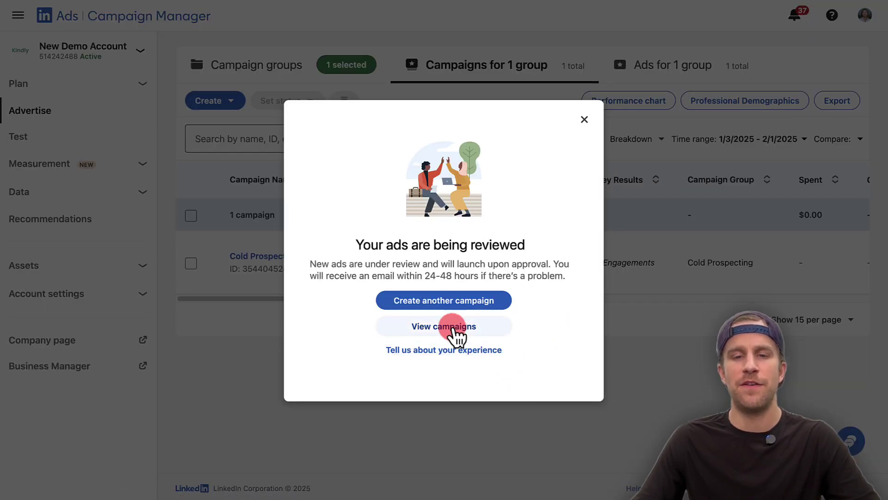
Step: Show the campaign list with the Engagement column preset, revealing reactions, shares and follows
left_click(453, 326)
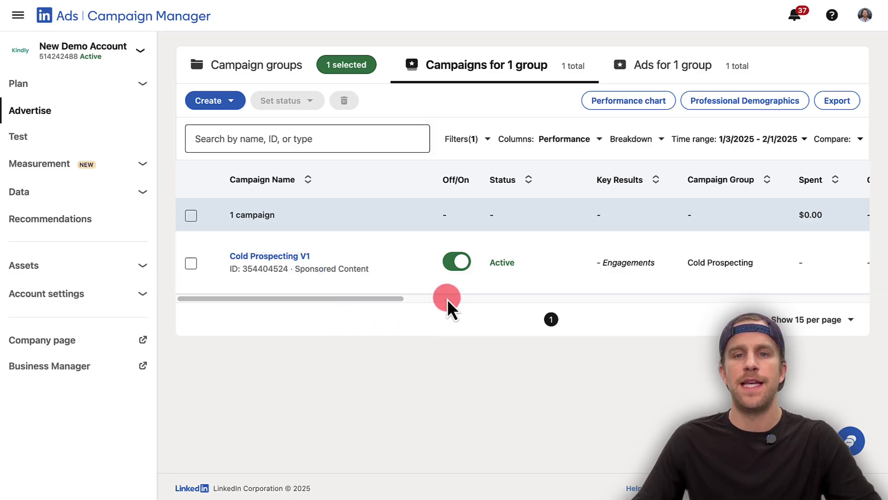
scroll(638, 280, "right", 5)
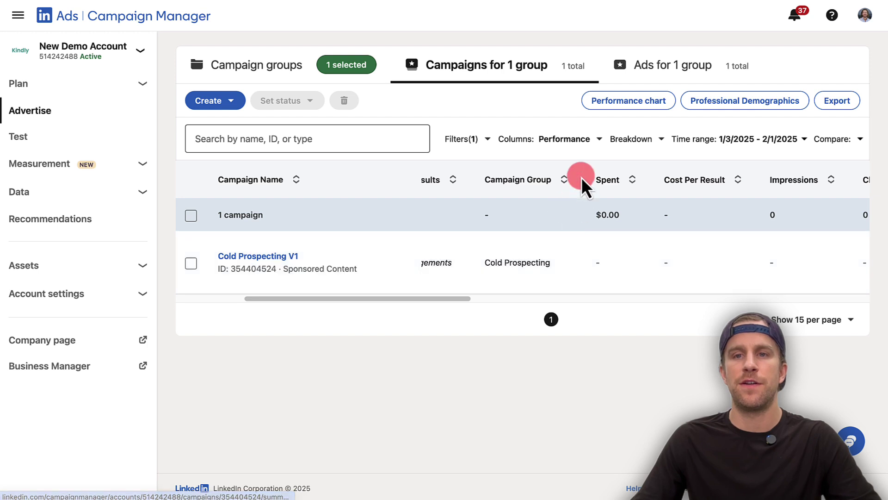
left_click(573, 146)
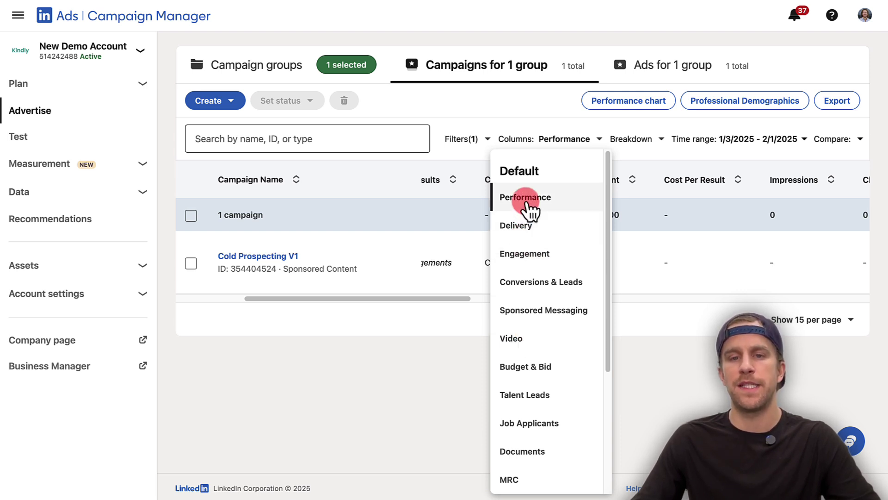
left_click(526, 255)
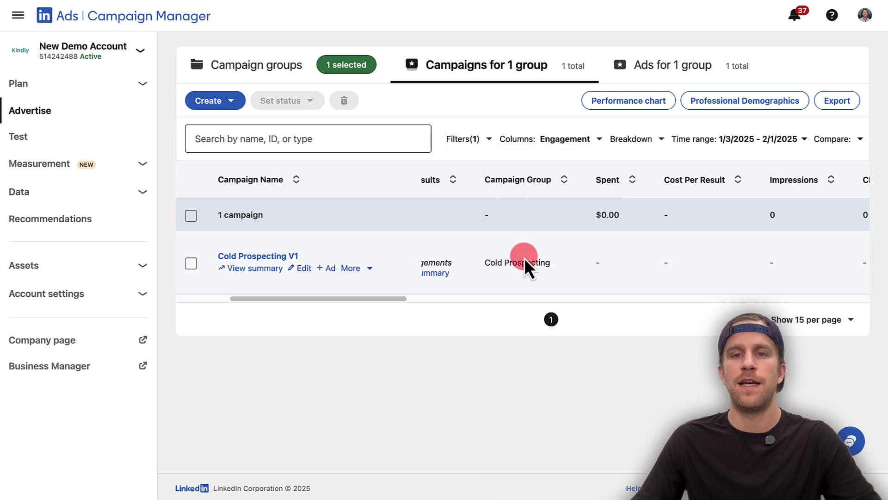
scroll(700, 278, "right", 7)
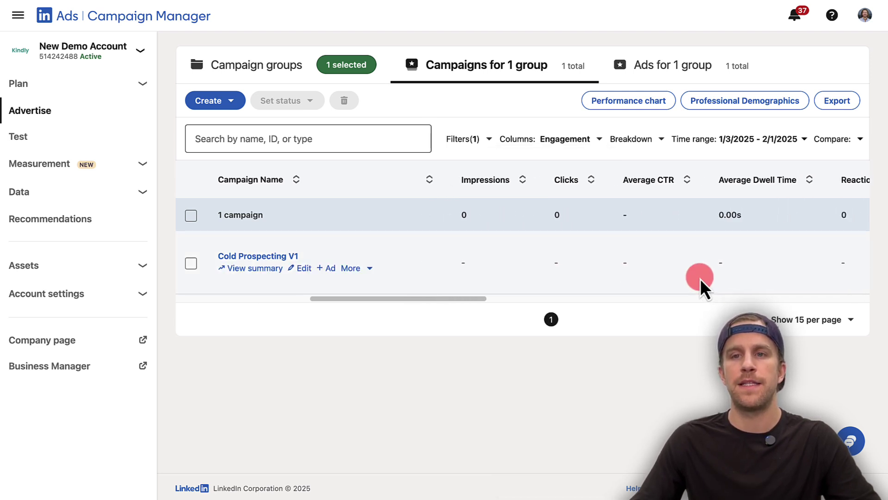
scroll(701, 278, "right", 4)
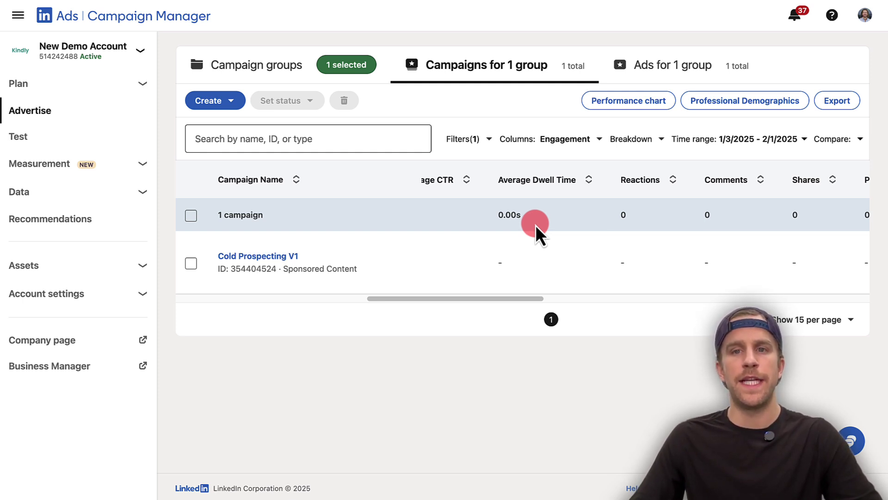
scroll(545, 229, "right", 3)
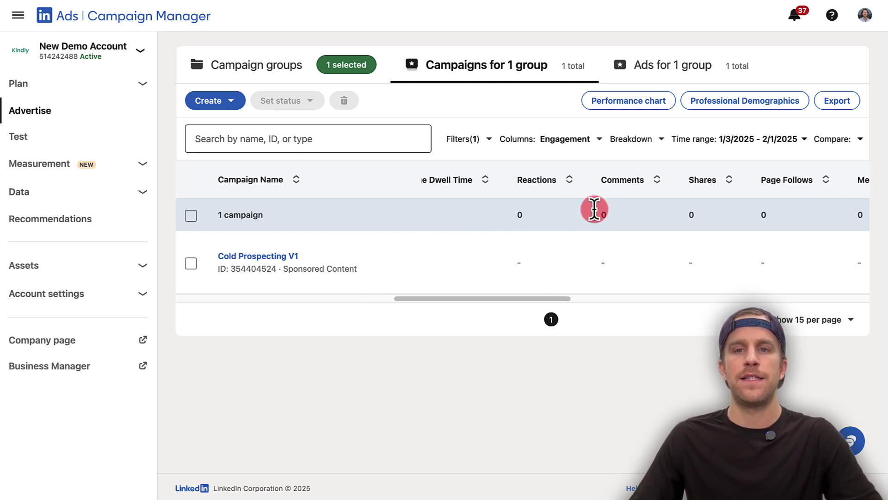
scroll(552, 234, "right", 4)
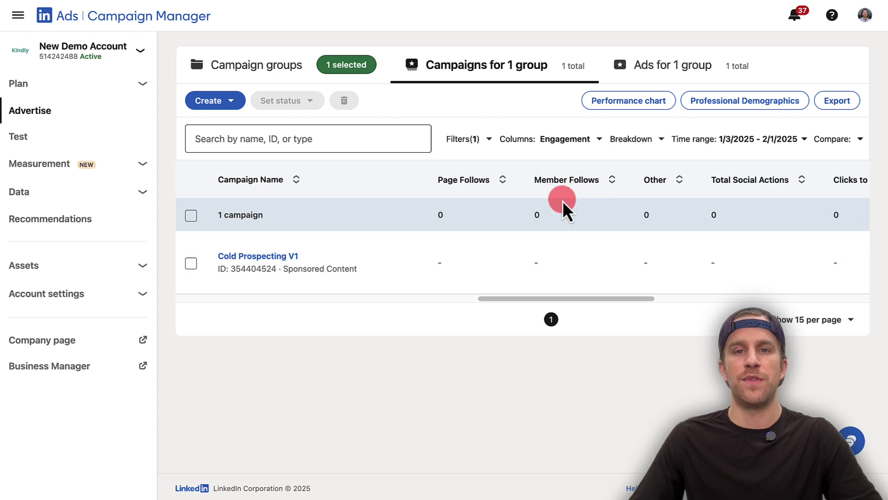